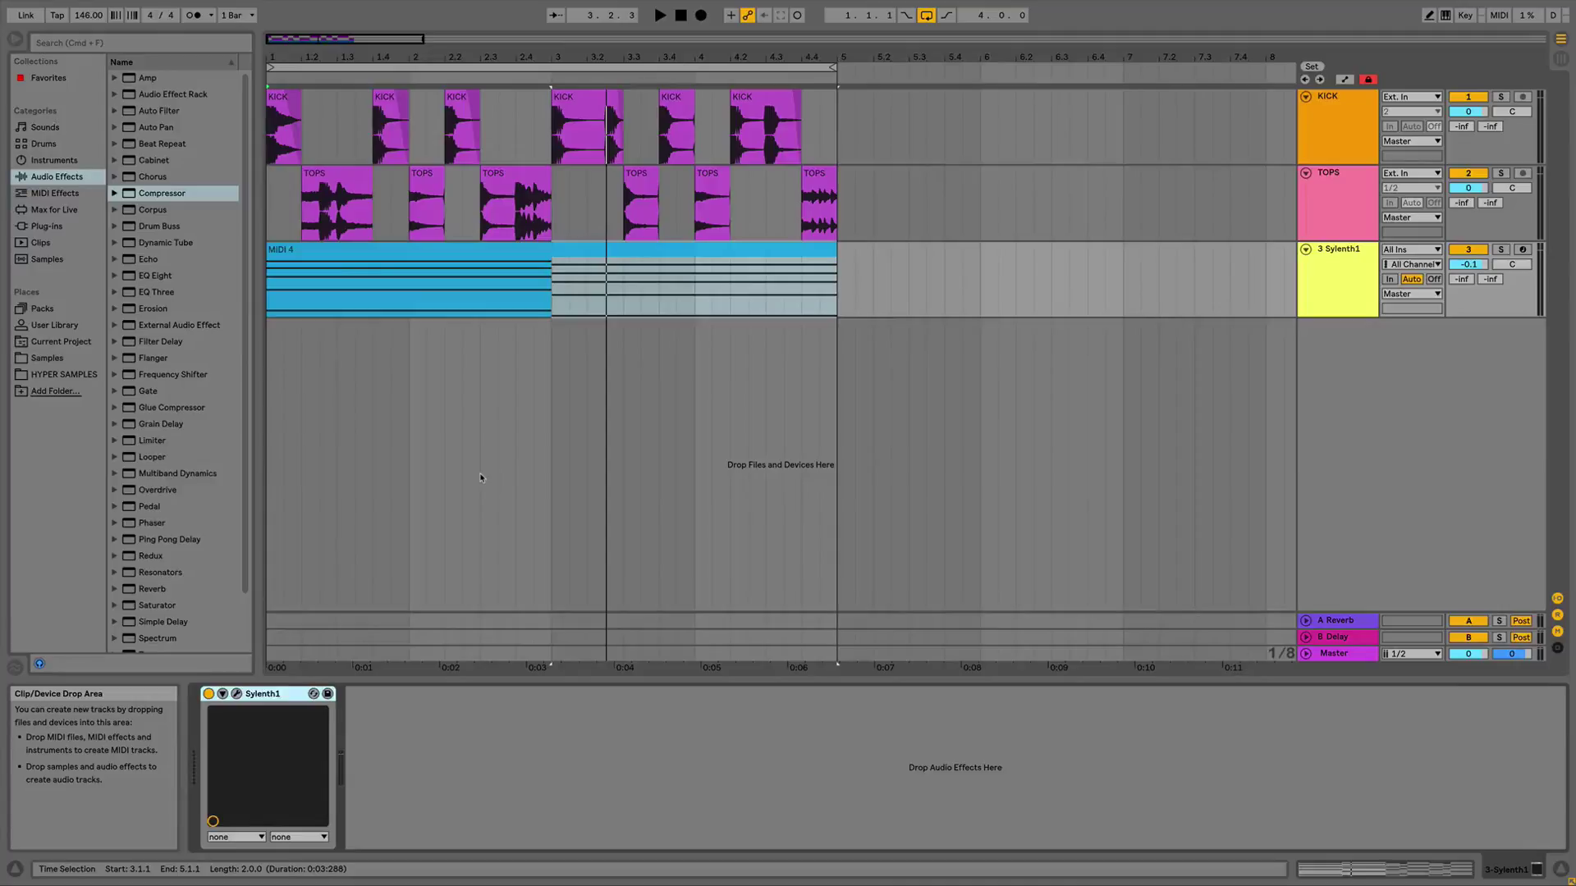
# Play the arrangement, then add a Compressor to the Sylenth1 synth track.
pyautogui.press('space')
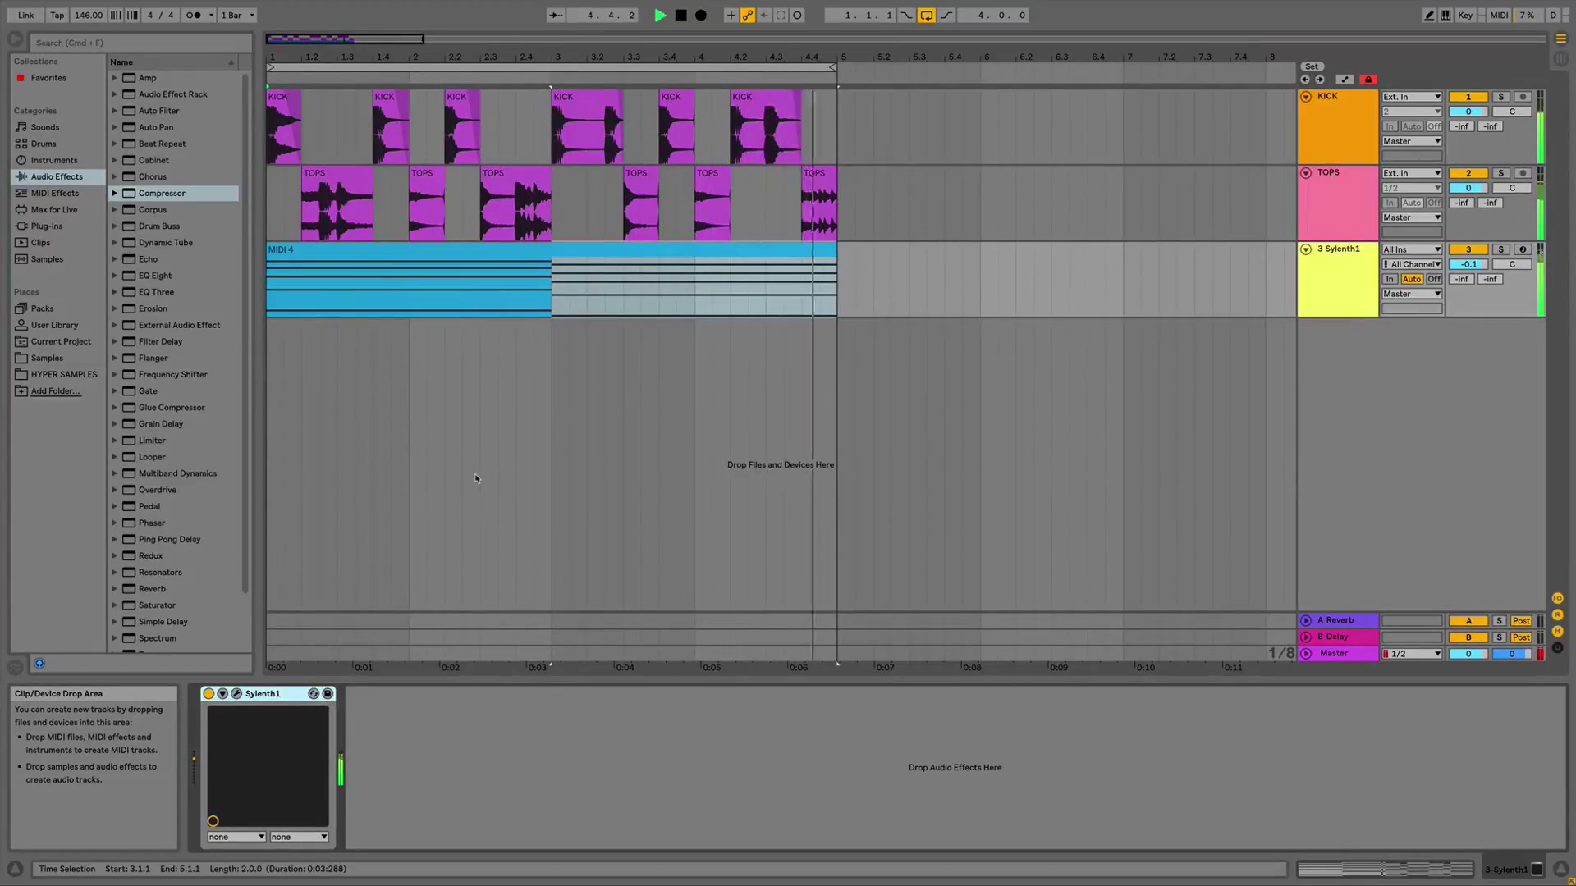
pyautogui.press('space')
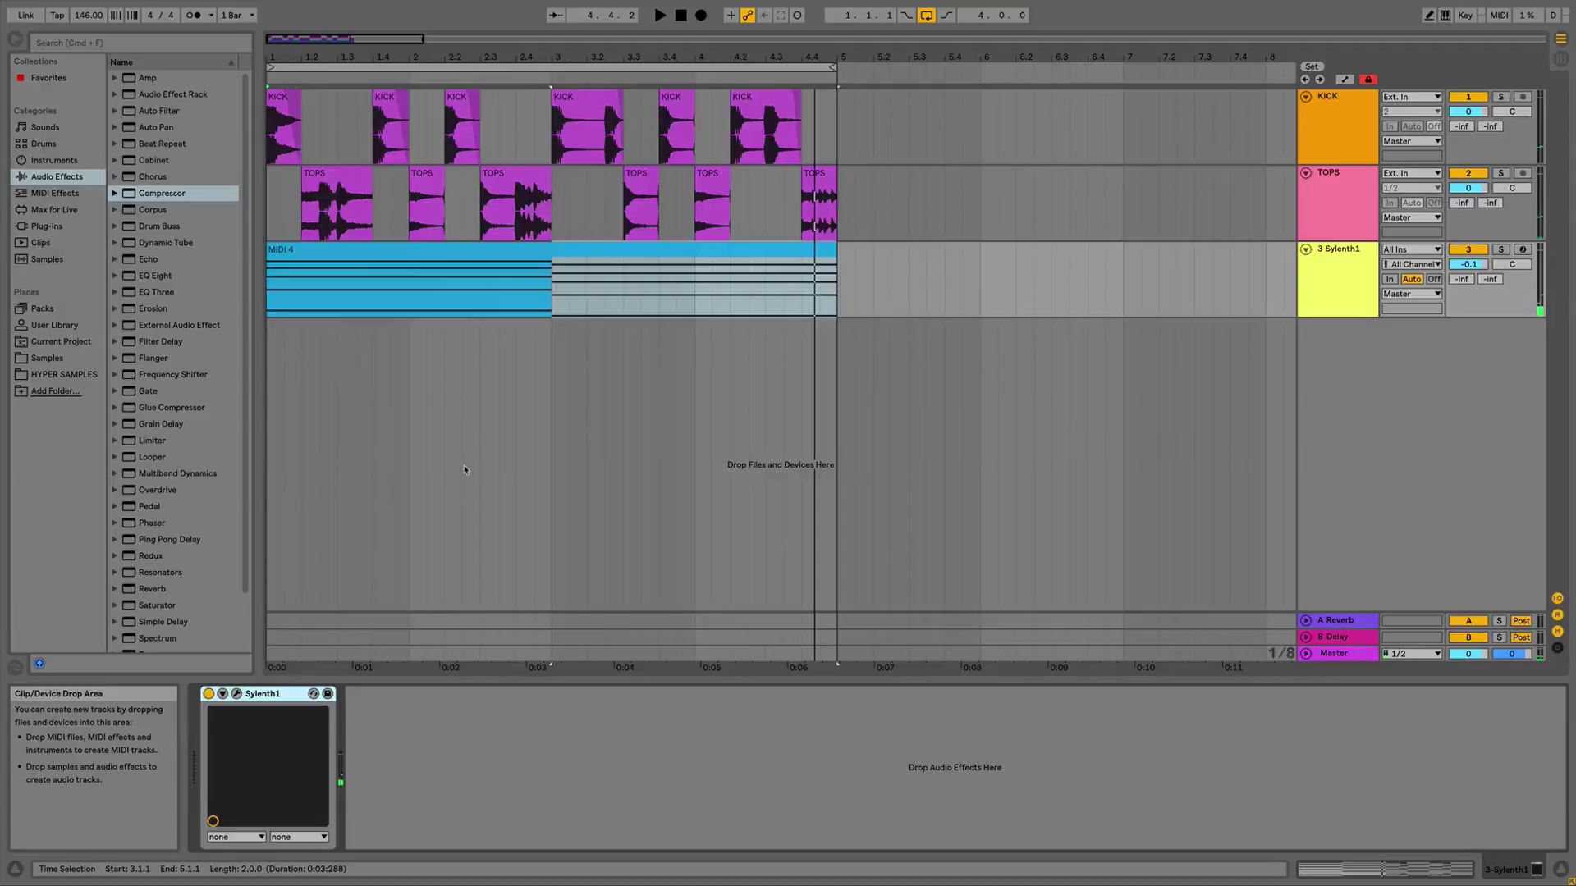
pyautogui.click(862, 298)
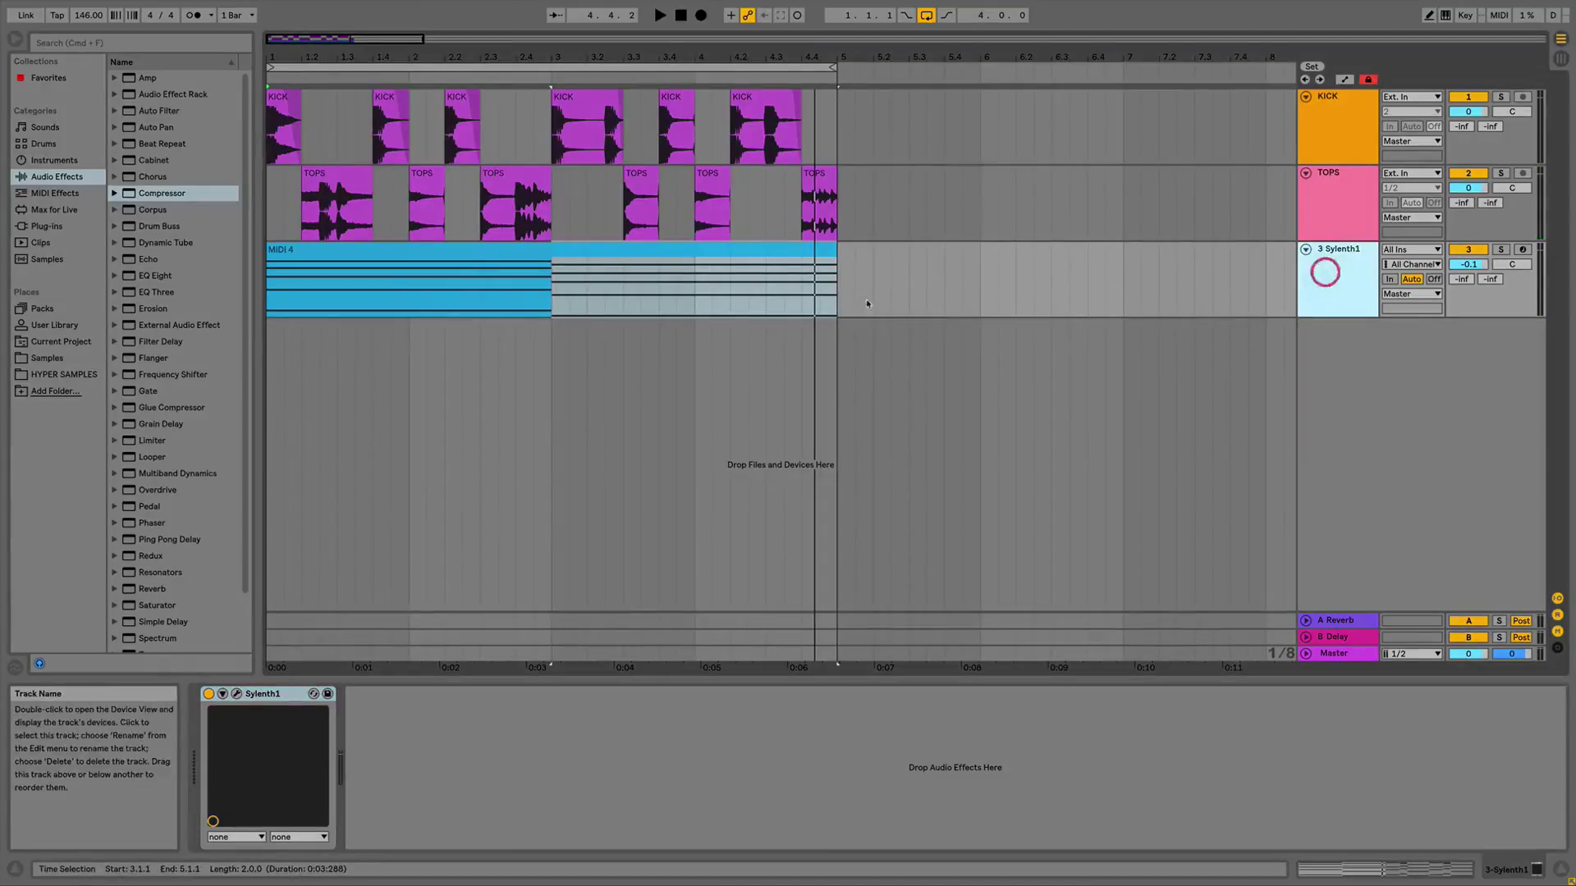
pyautogui.moveTo(145, 195); pyautogui.dragTo(534, 751)
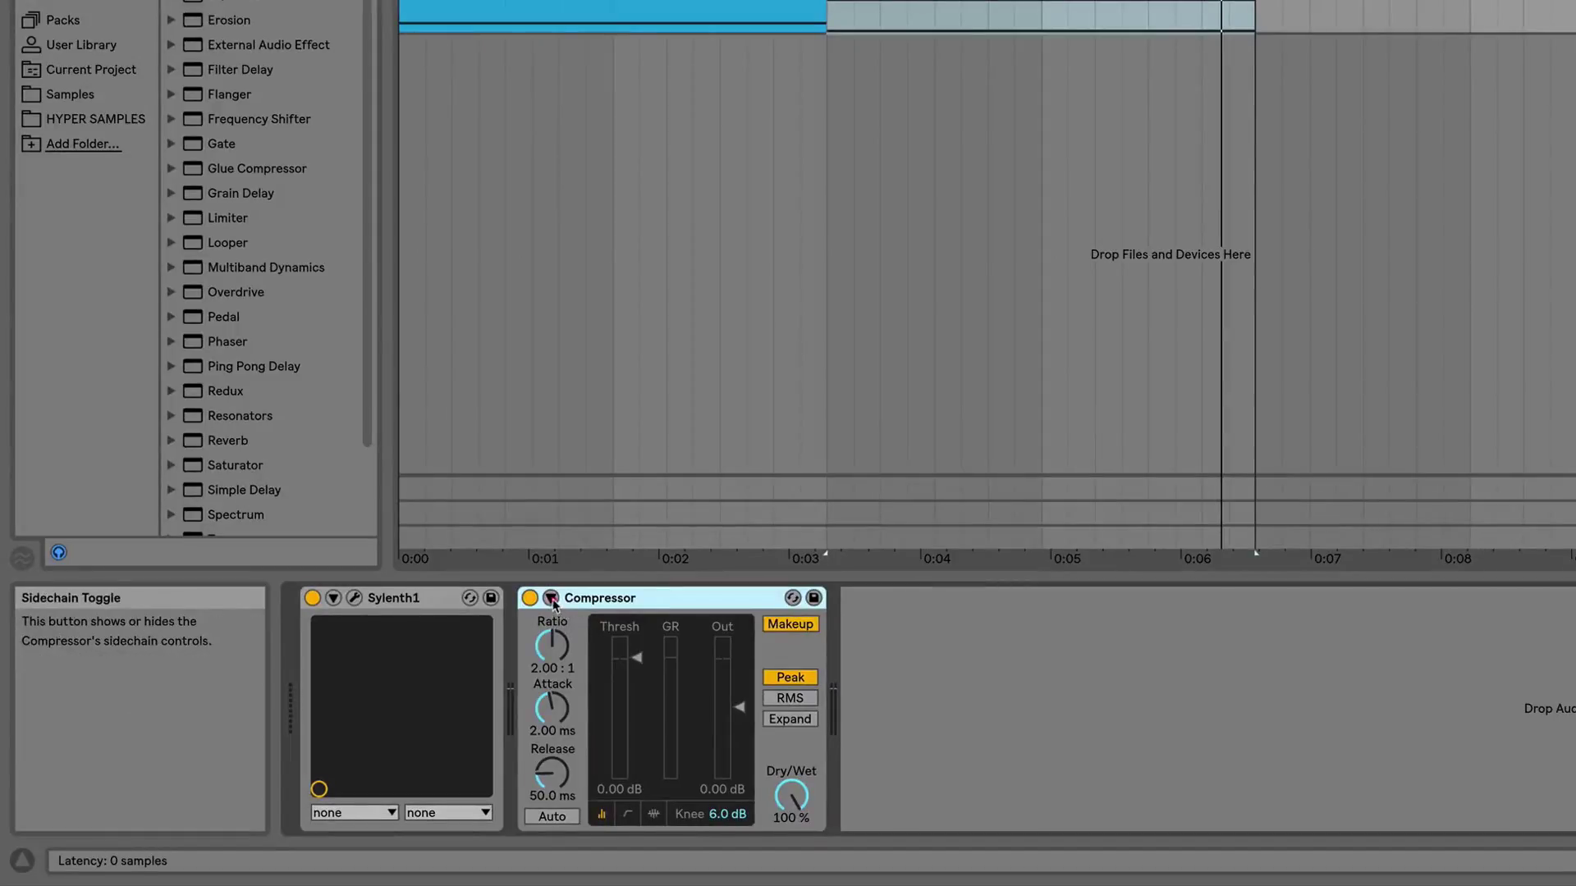
# Enable the Compressor's sidechain and set Audio From to the KICK track.
pyautogui.click(453, 650)
pyautogui.click(572, 625)
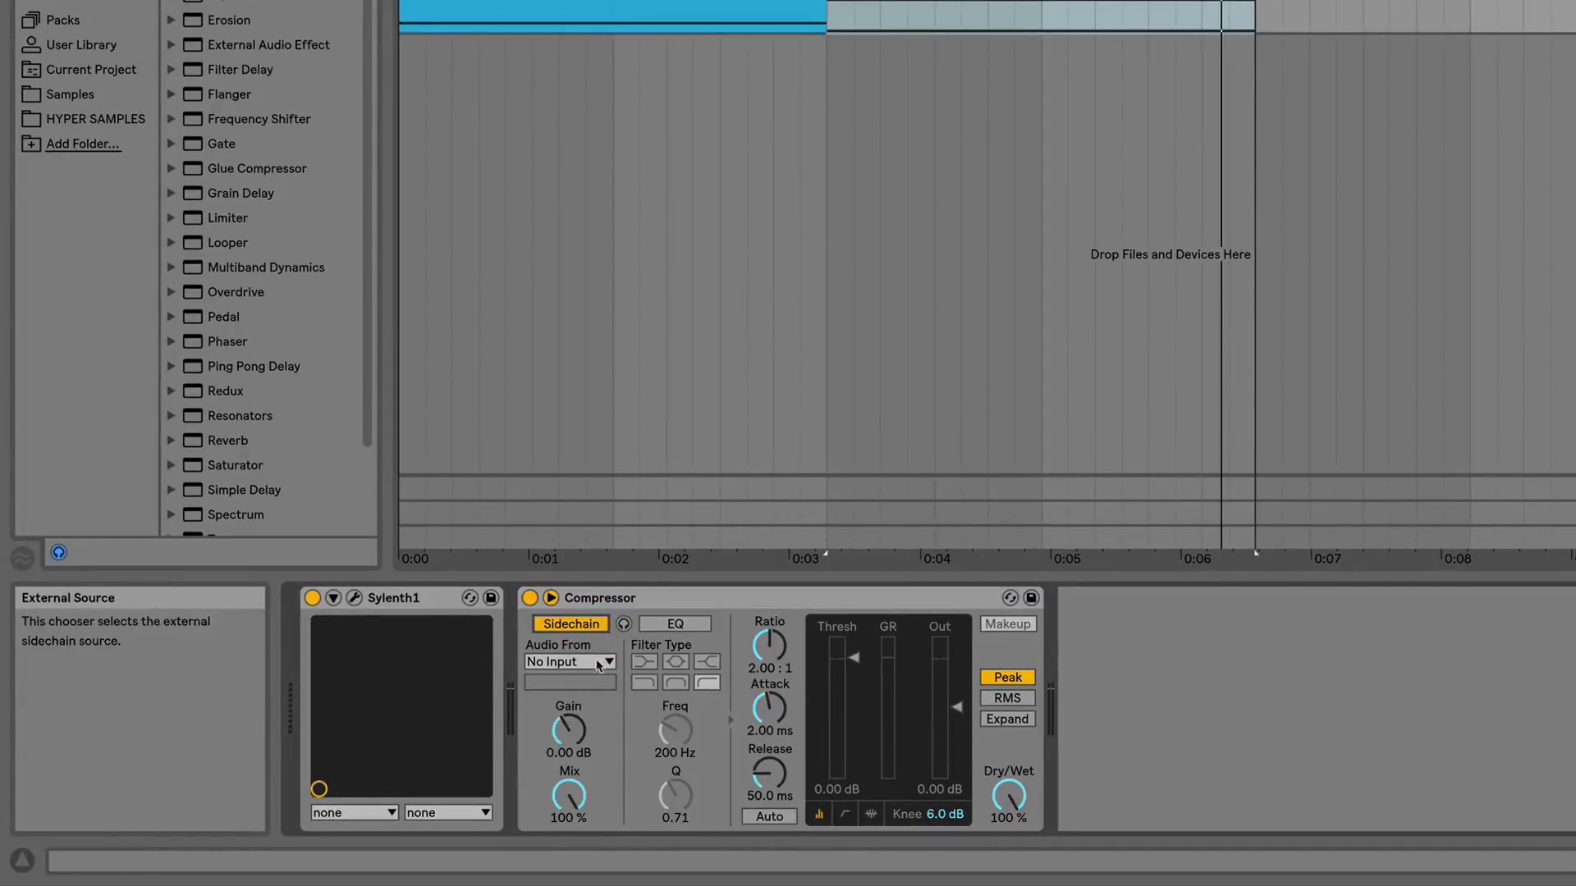
pyautogui.click(602, 665)
pyautogui.click(581, 685)
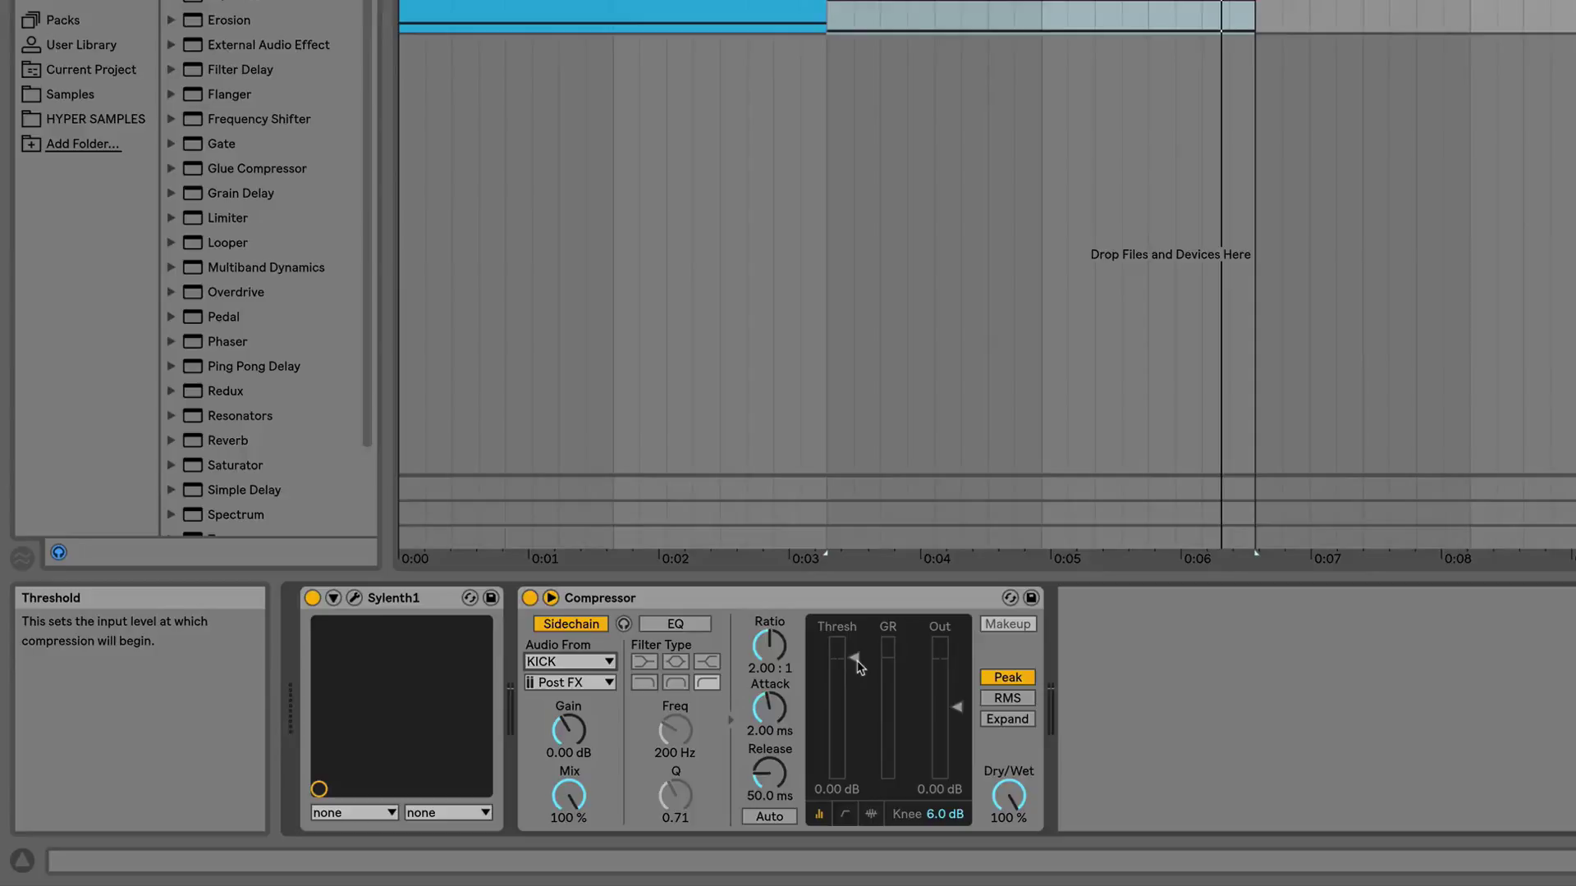
# Lower the Compressor threshold to about -31.0 dB and play to hear the kick ducking.
pyautogui.moveTo(858, 666); pyautogui.dragTo(860, 753)
pyautogui.press('space')
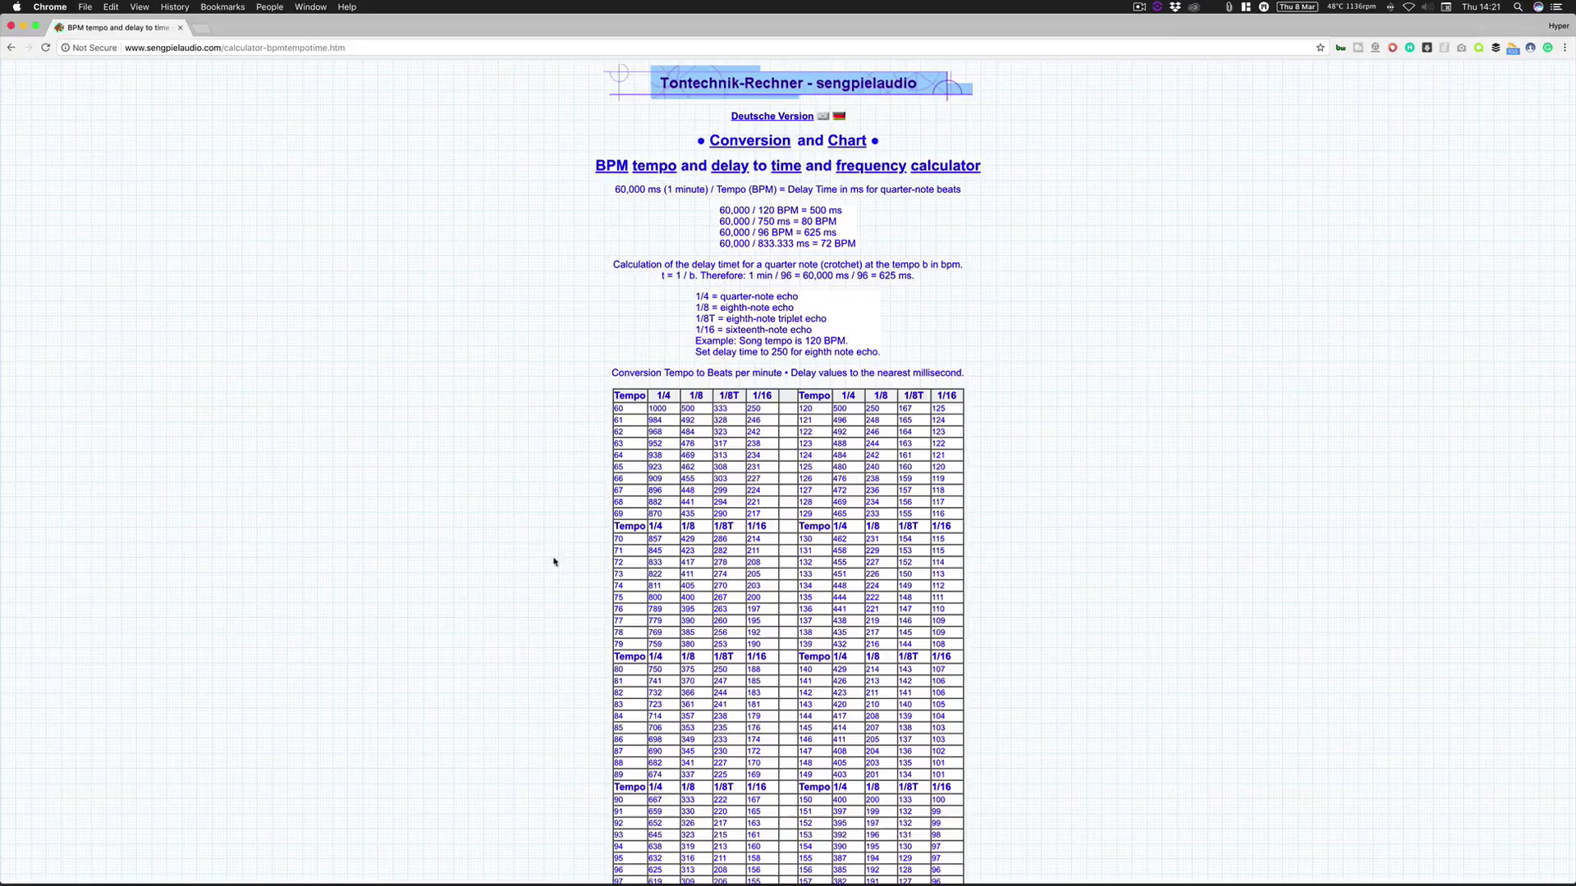
# Scroll the sengpielaudio page down to the BPM Delay Time Calculator.
pyautogui.scroll(-10, 555, 562)
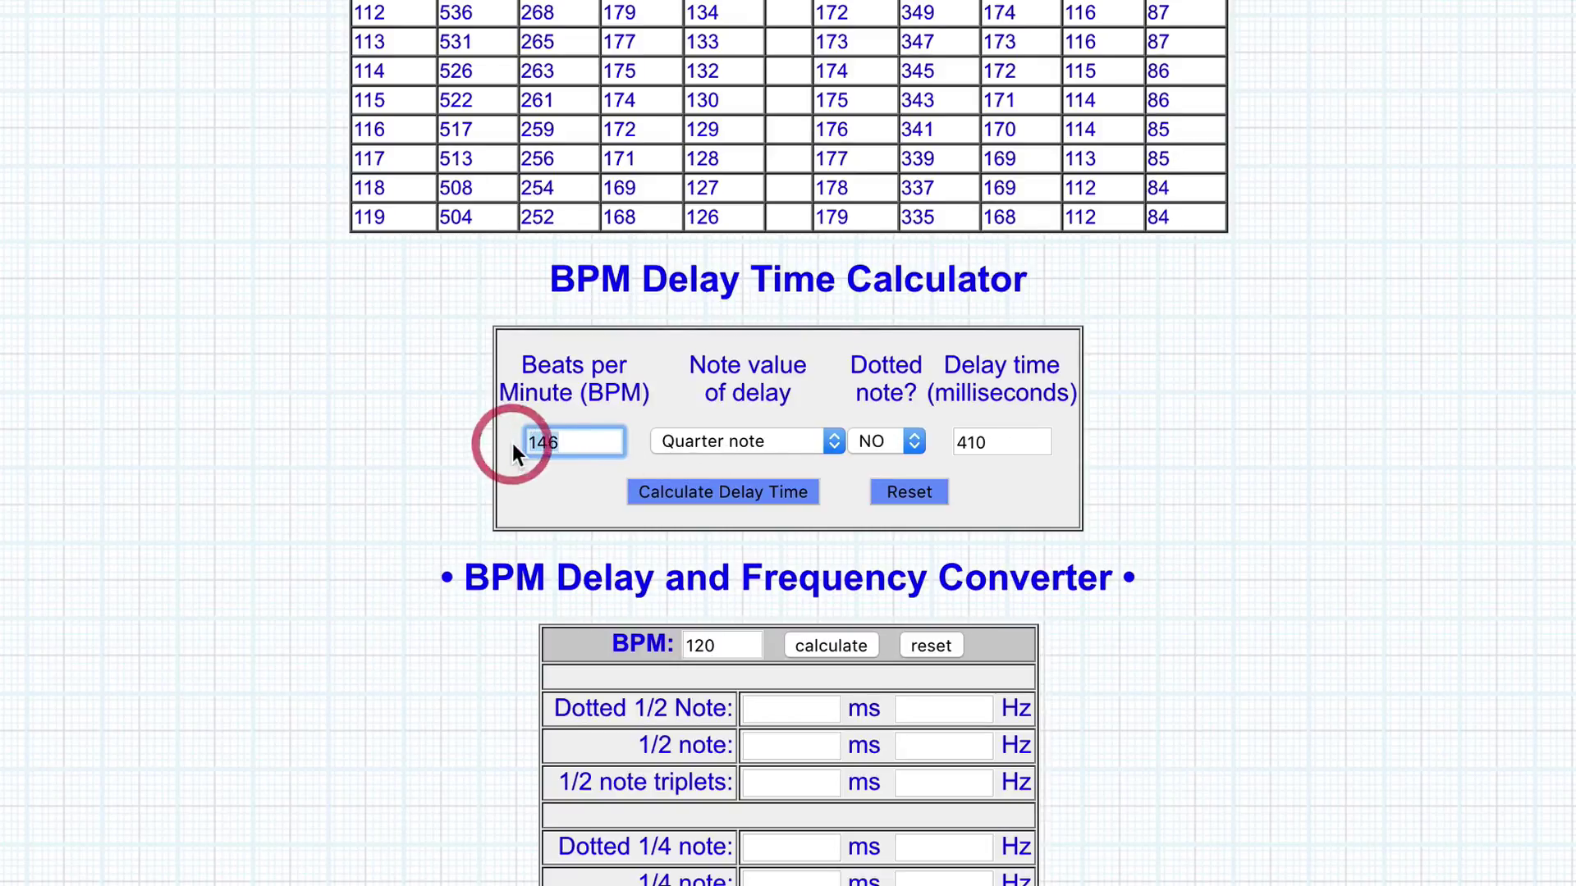
# Enter 146 BPM and calculate the eighth-note delay time (205 ms).
pyautogui.write('146')
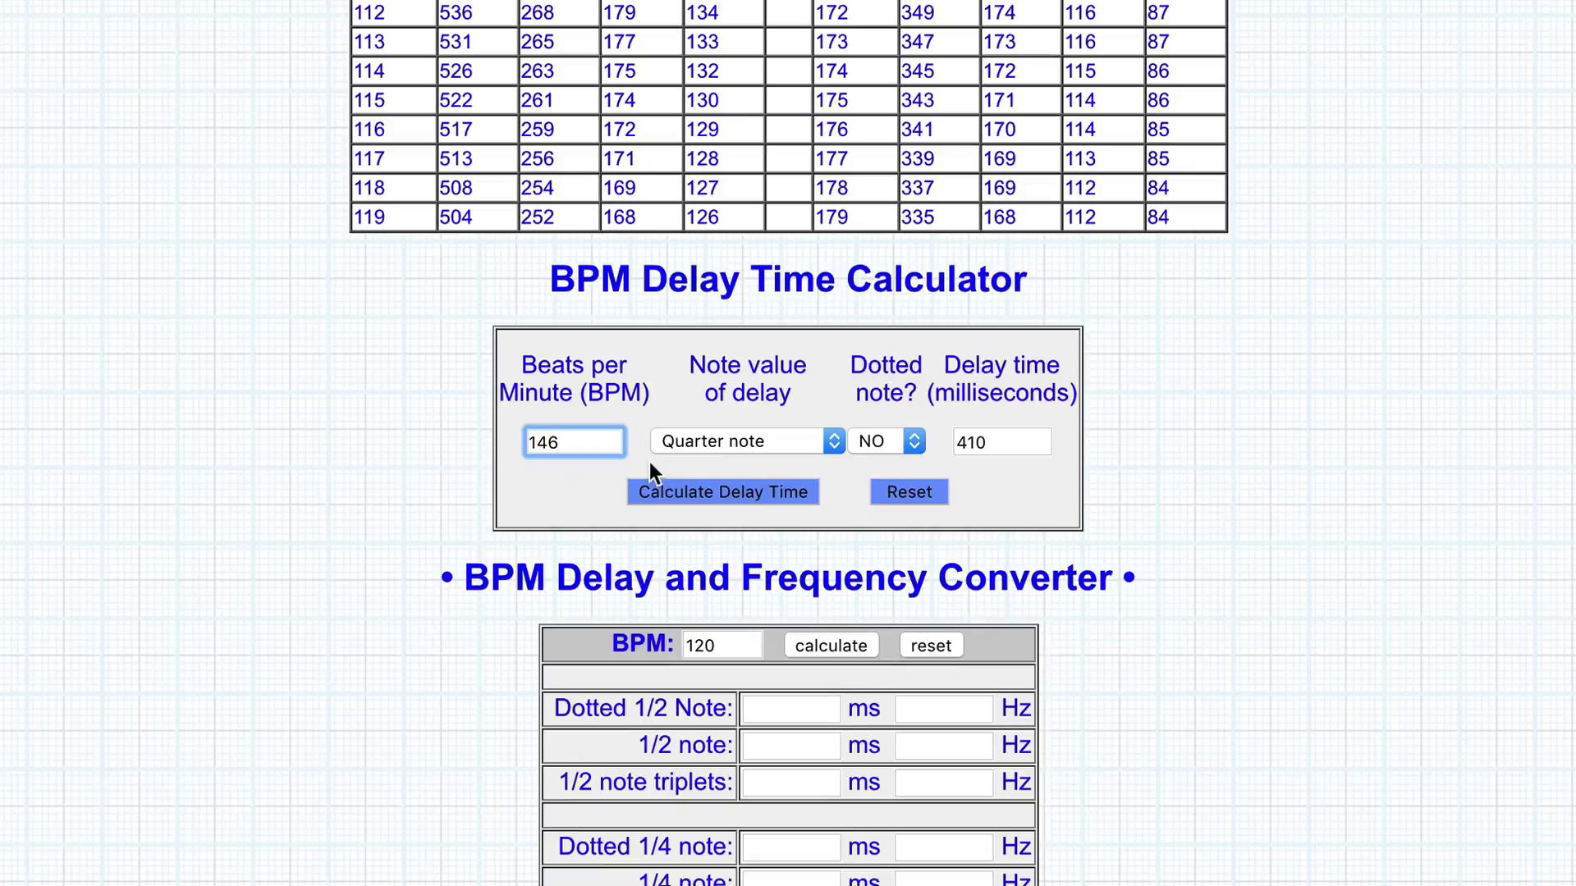
pyautogui.click(834, 440)
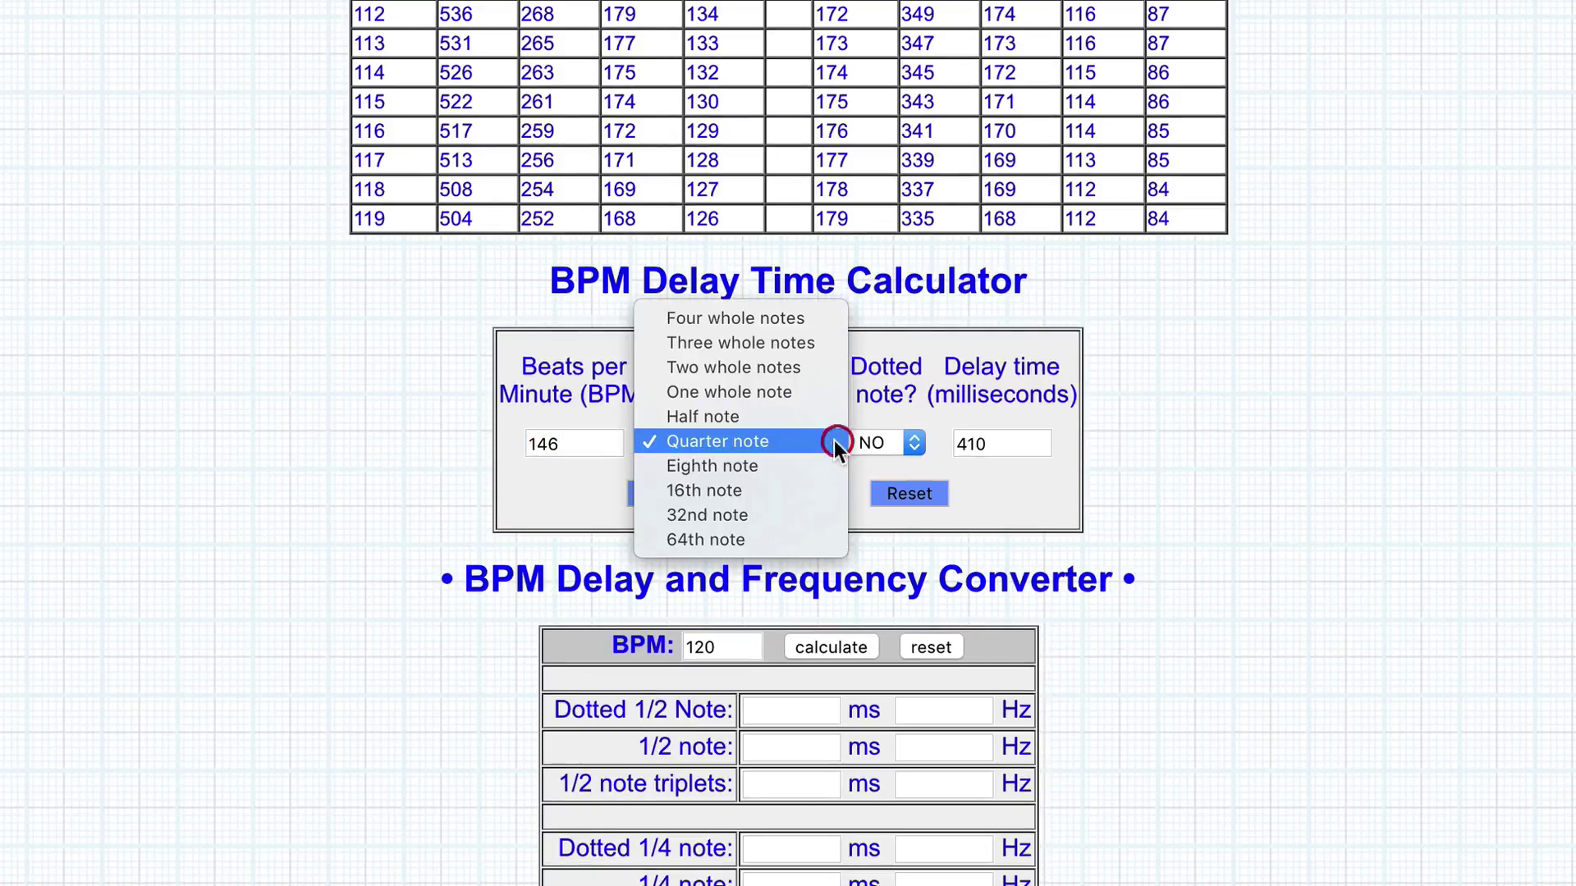
pyautogui.click(794, 461)
pyautogui.click(727, 495)
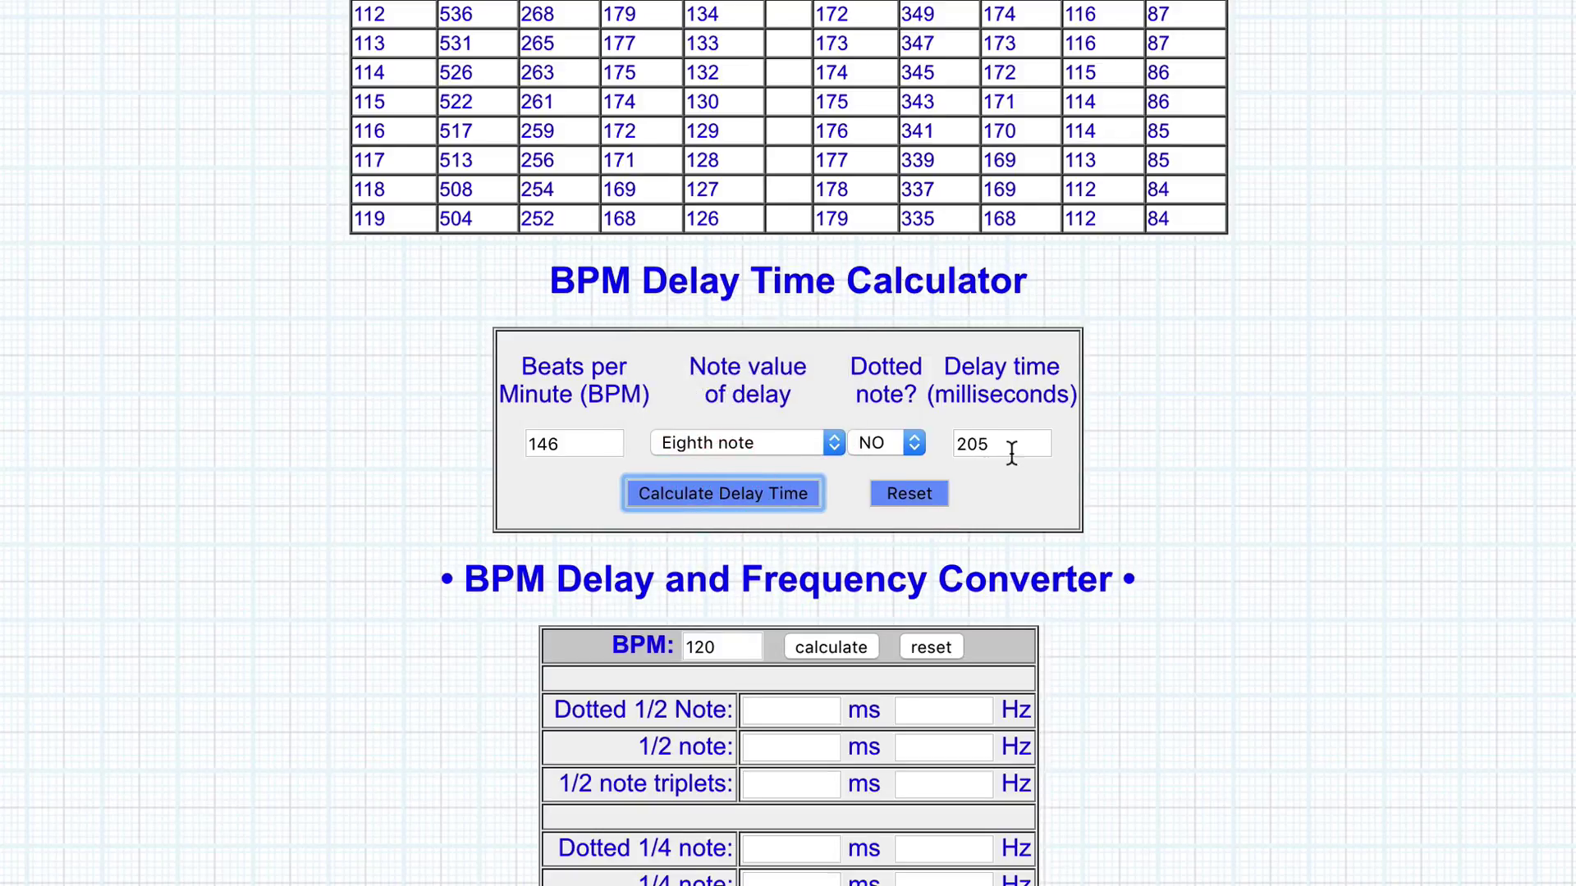
# Switch the note value back to quarter note and recalculate (410 ms).
pyautogui.click(825, 444)
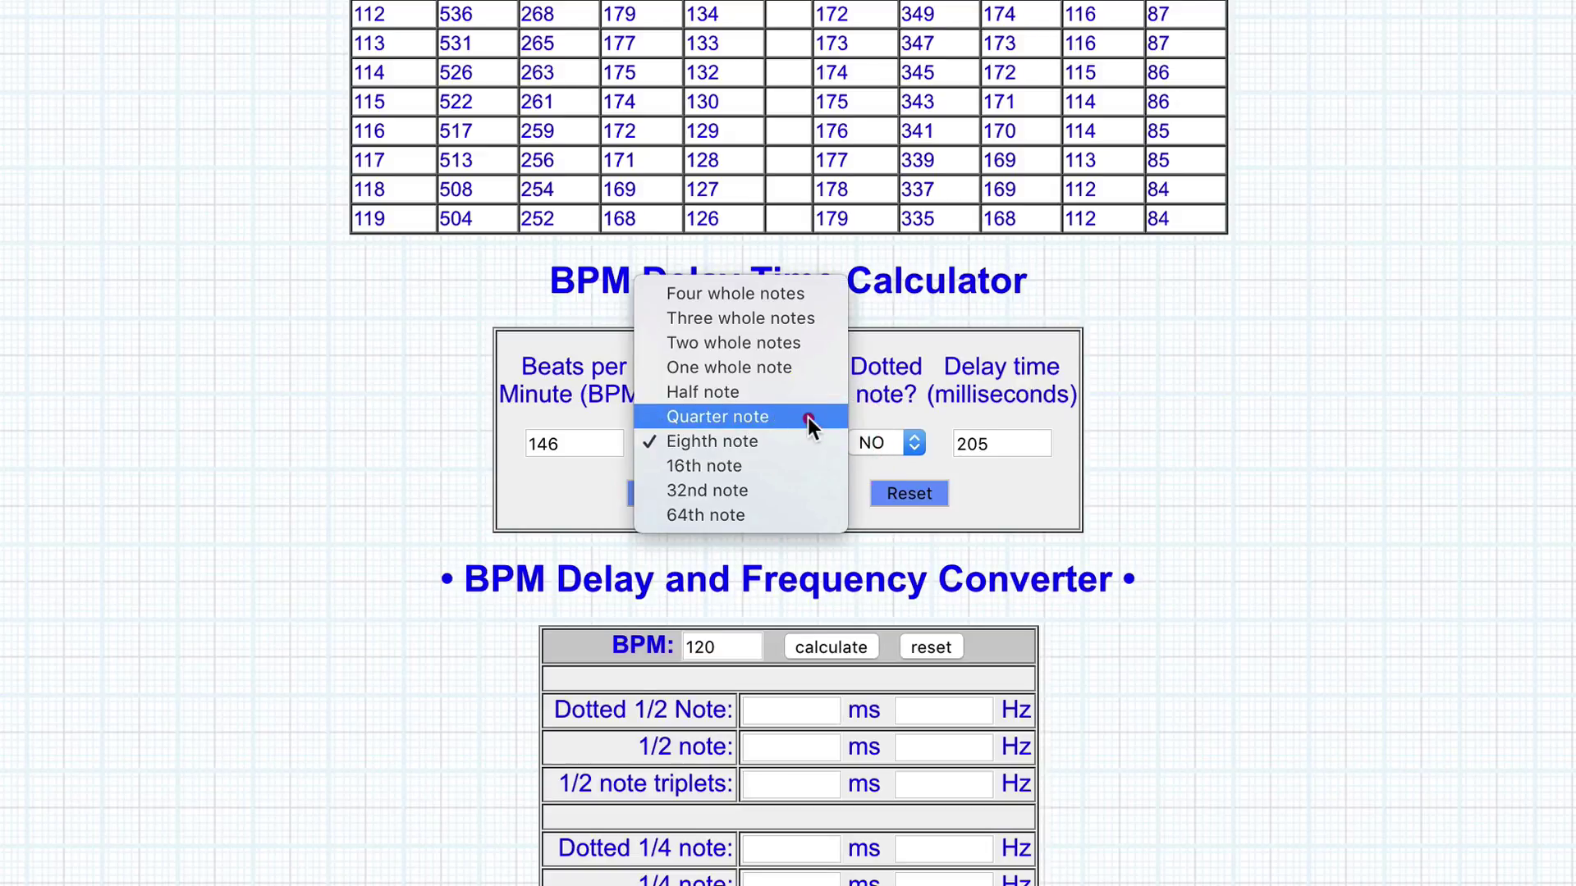
pyautogui.click(808, 416)
pyautogui.click(800, 493)
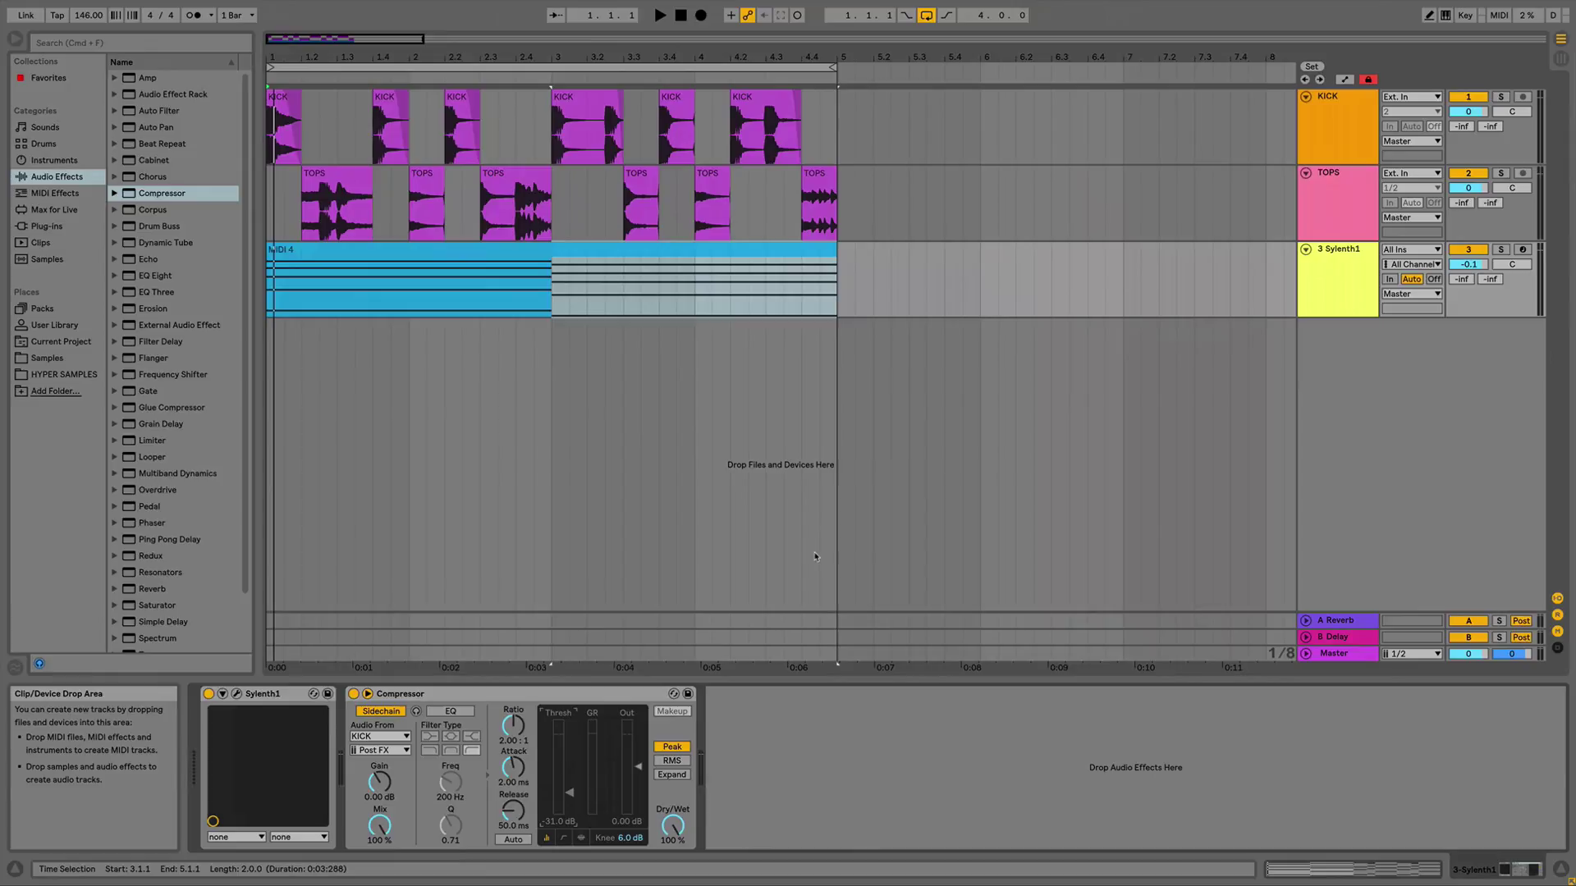
# Set the Compressor release to 410 ms and play the track back to listen.
pyautogui.click(513, 825)
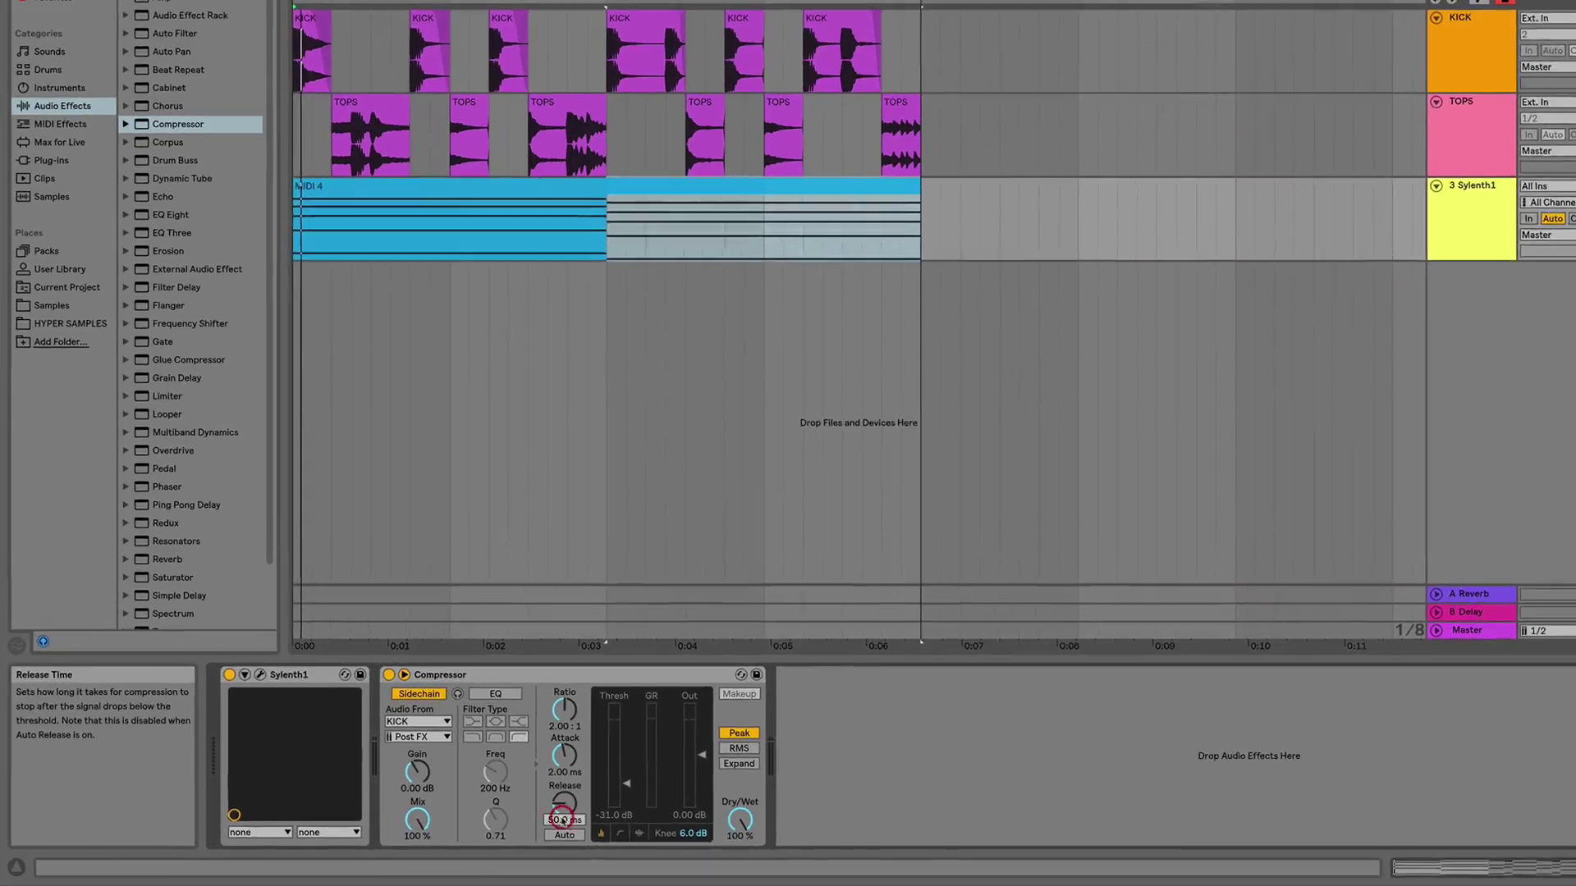
pyautogui.write('40')
pyautogui.press('Return')
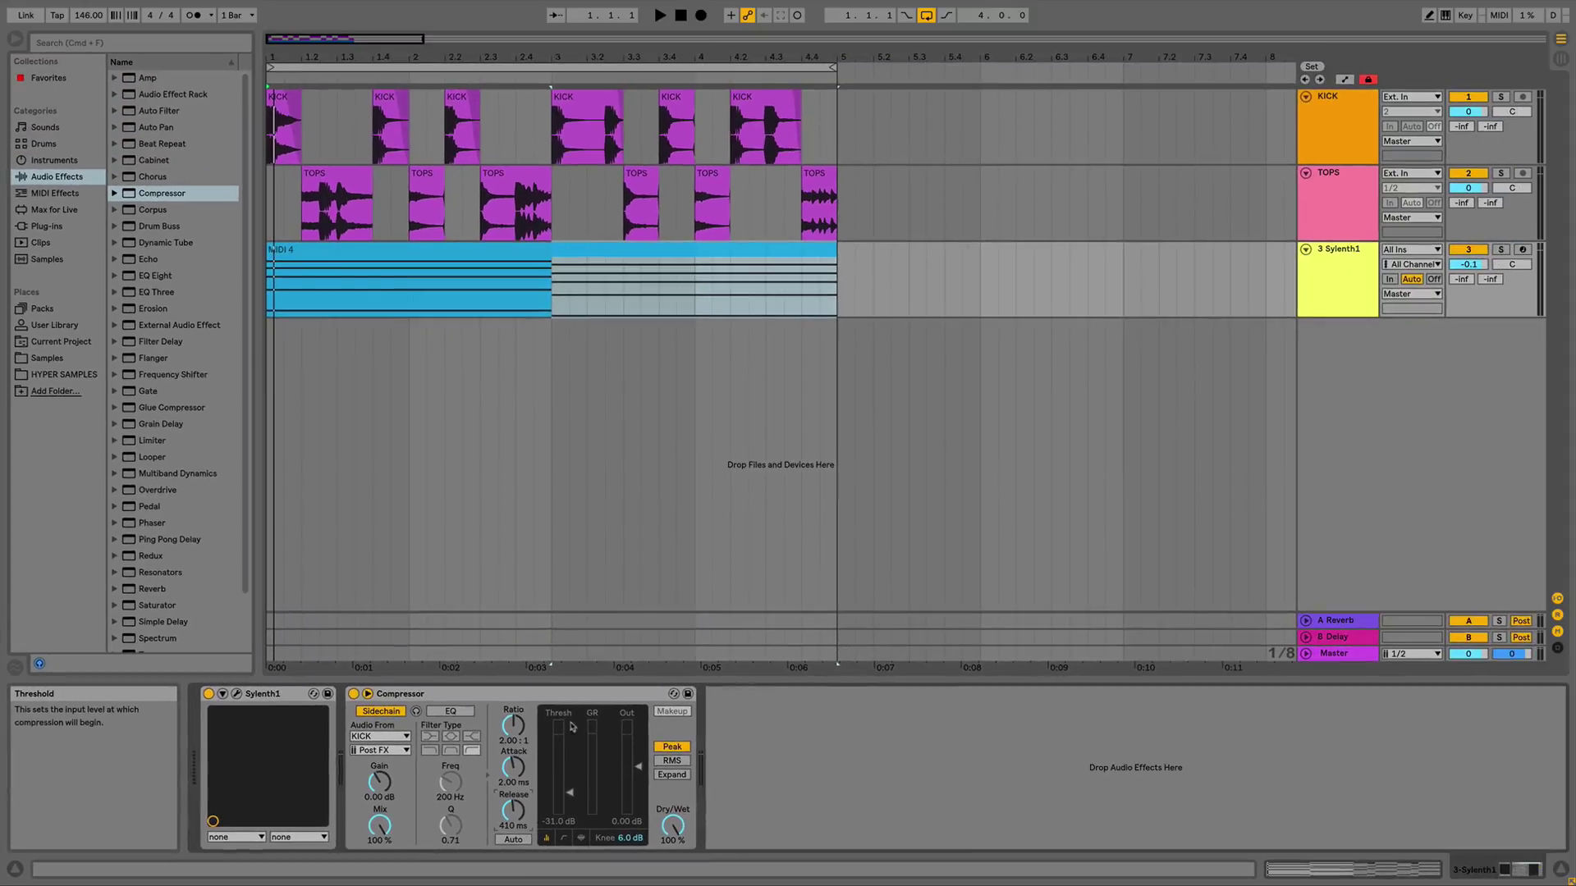
pyautogui.press('space')
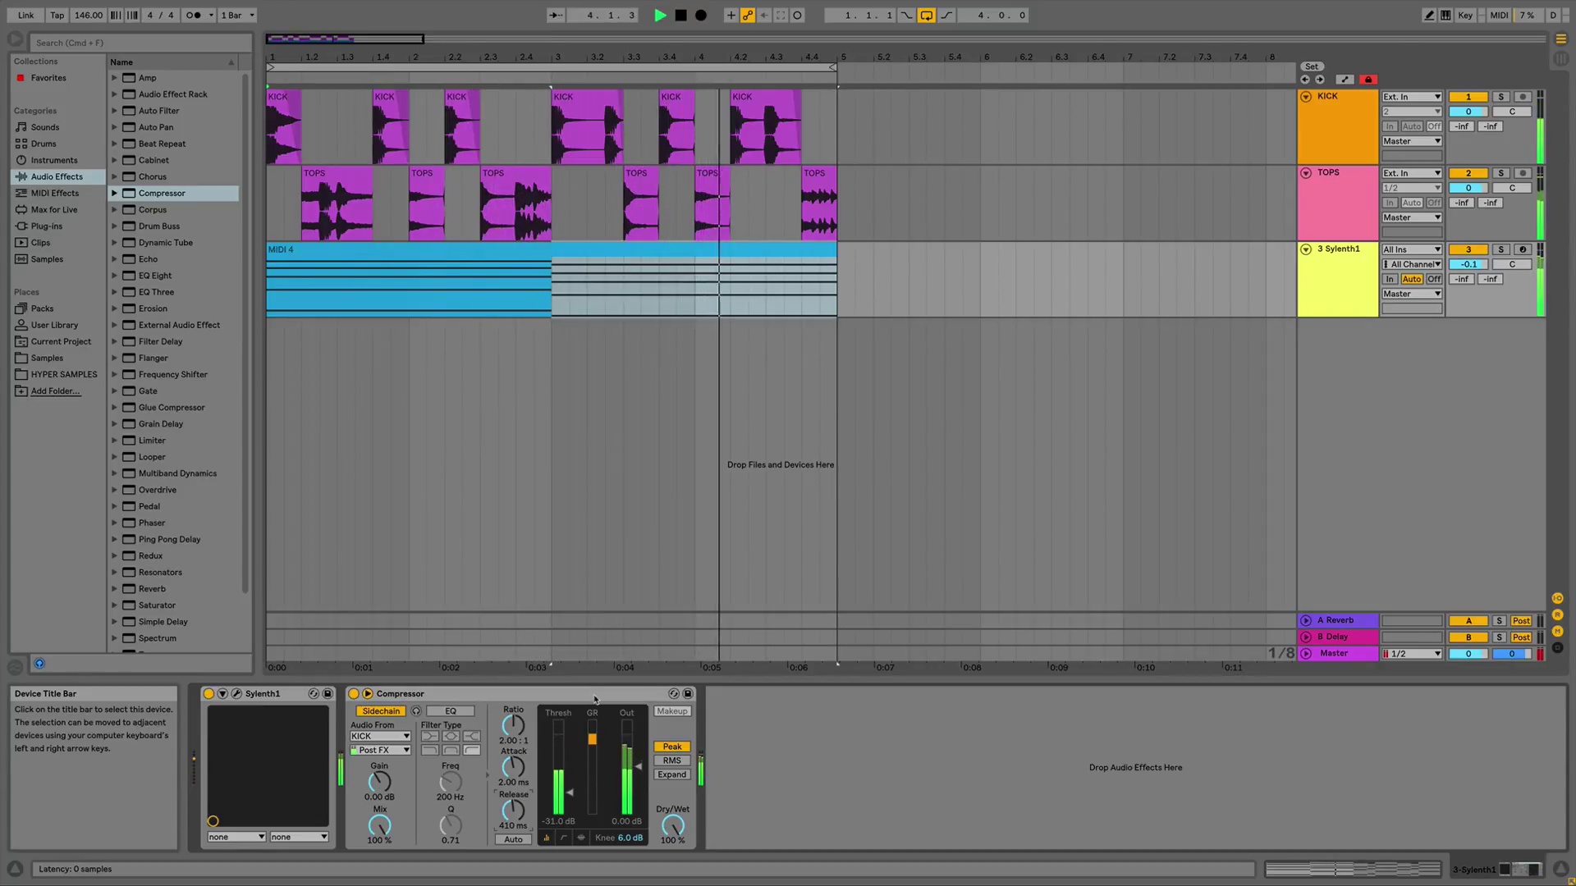
pyautogui.press('space')
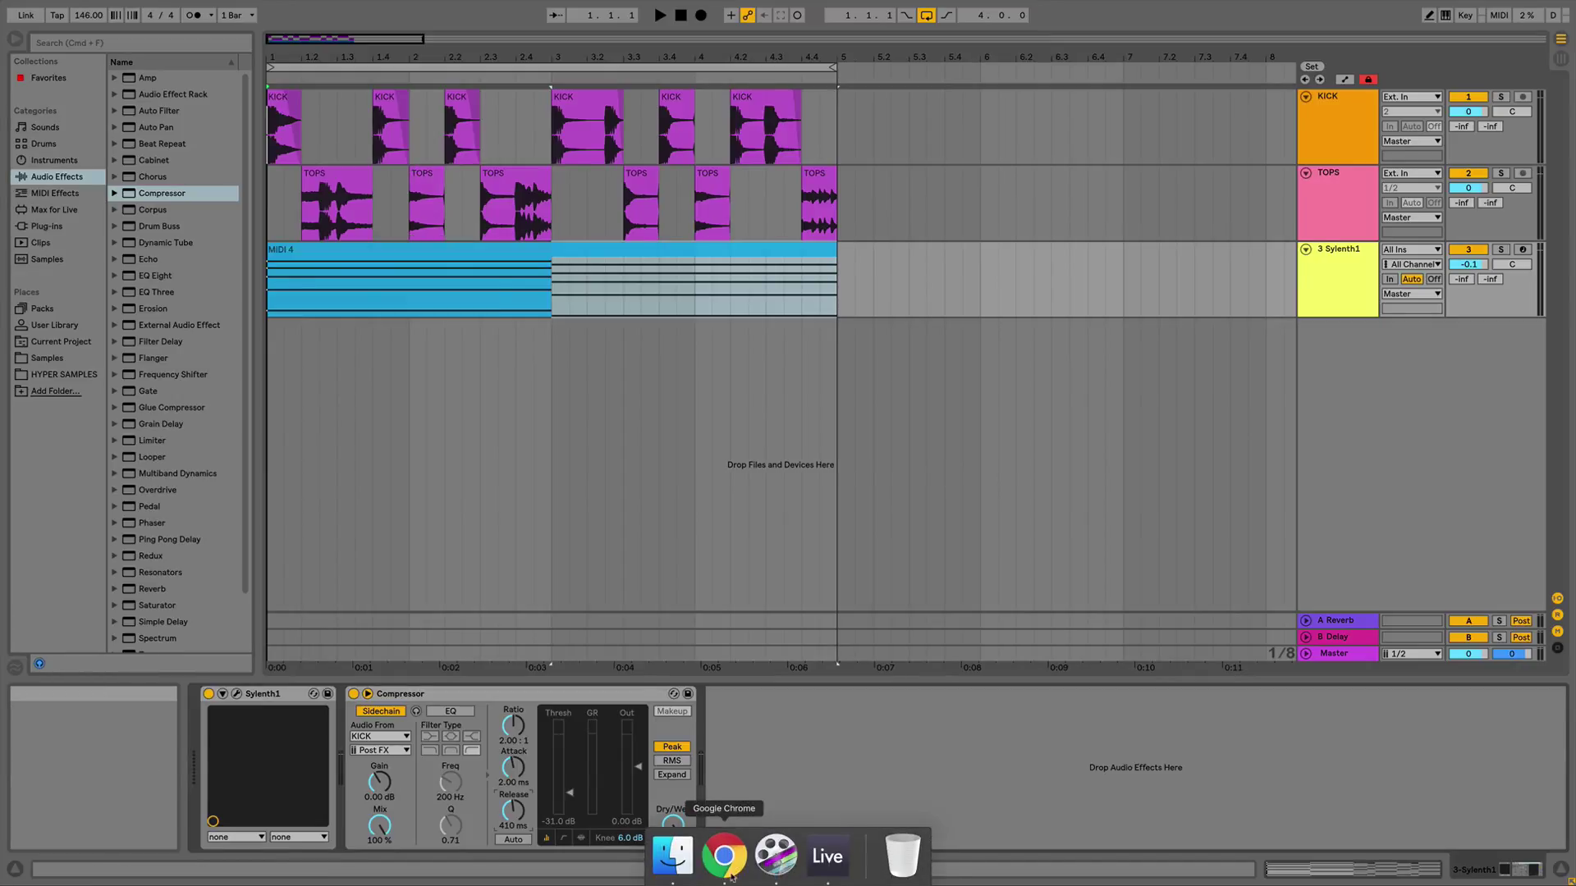
# Calculate the eighth-note delay at 146 BPM (205 ms) in Chrome, then return to Live.
pyautogui.click(721, 852)
pyautogui.click(804, 504)
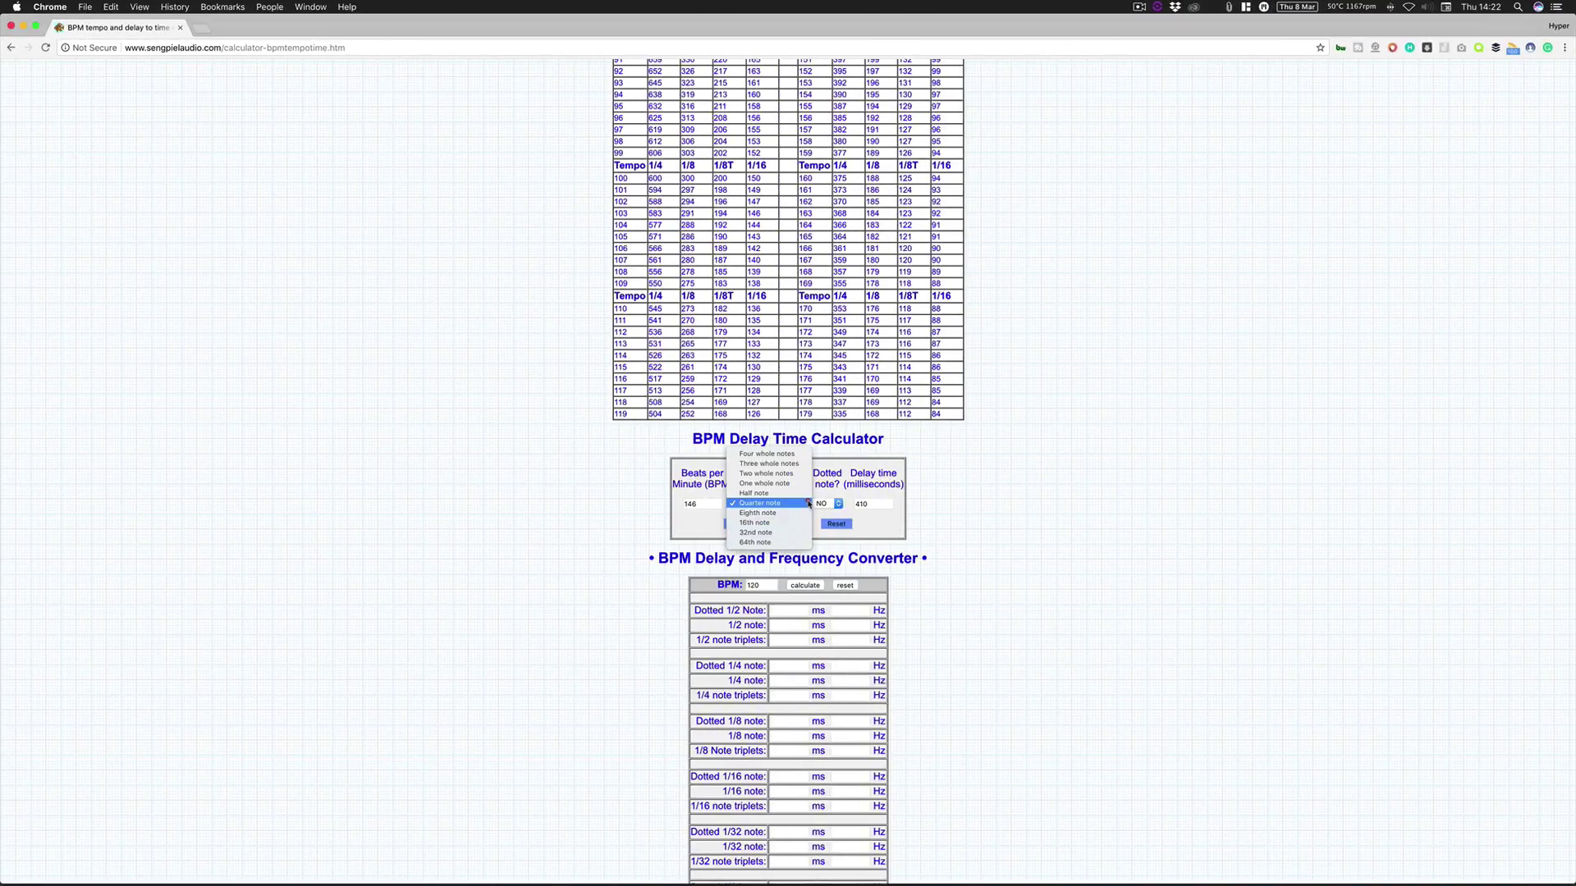
pyautogui.click(802, 515)
pyautogui.click(760, 524)
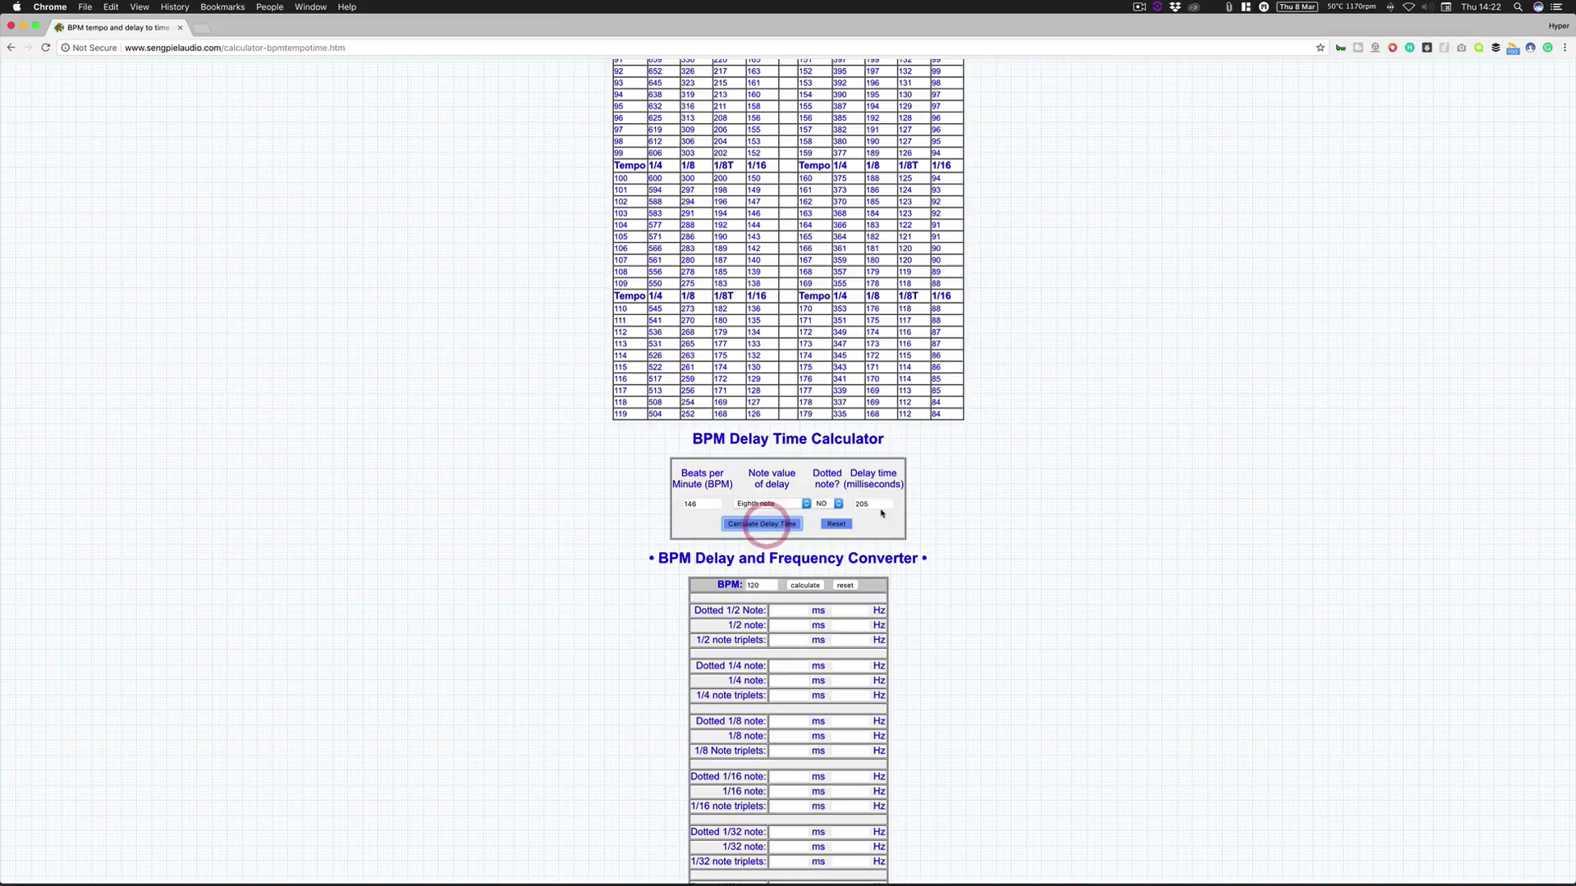
pyautogui.press('super+Tab')
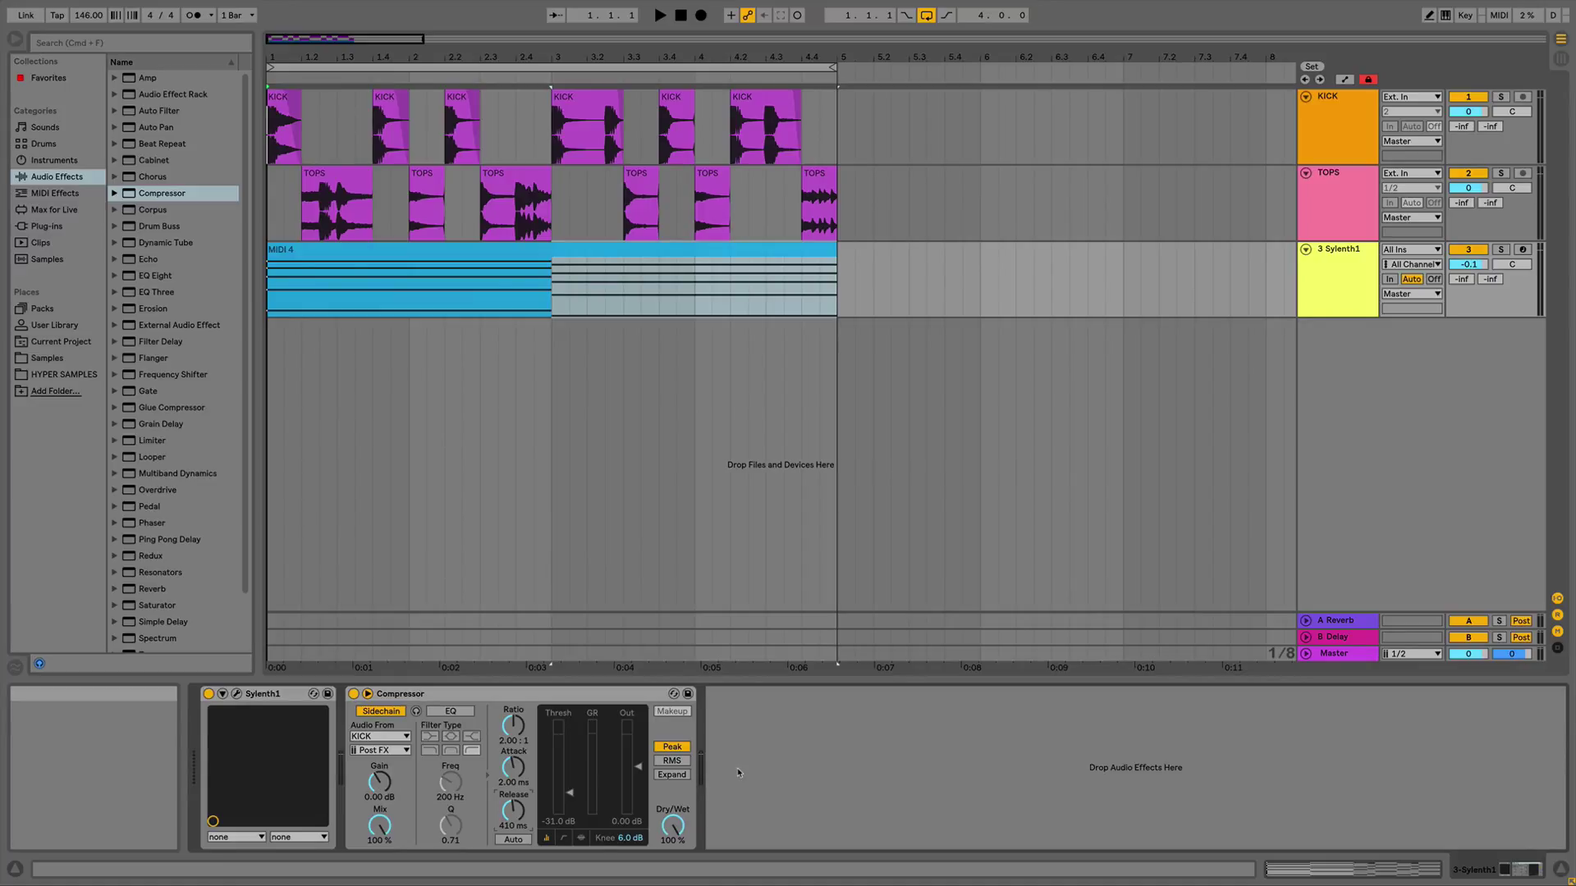
# Set the Compressor release to 205 ms and play the track to hear it.
pyautogui.click(513, 825)
pyautogui.write('2')
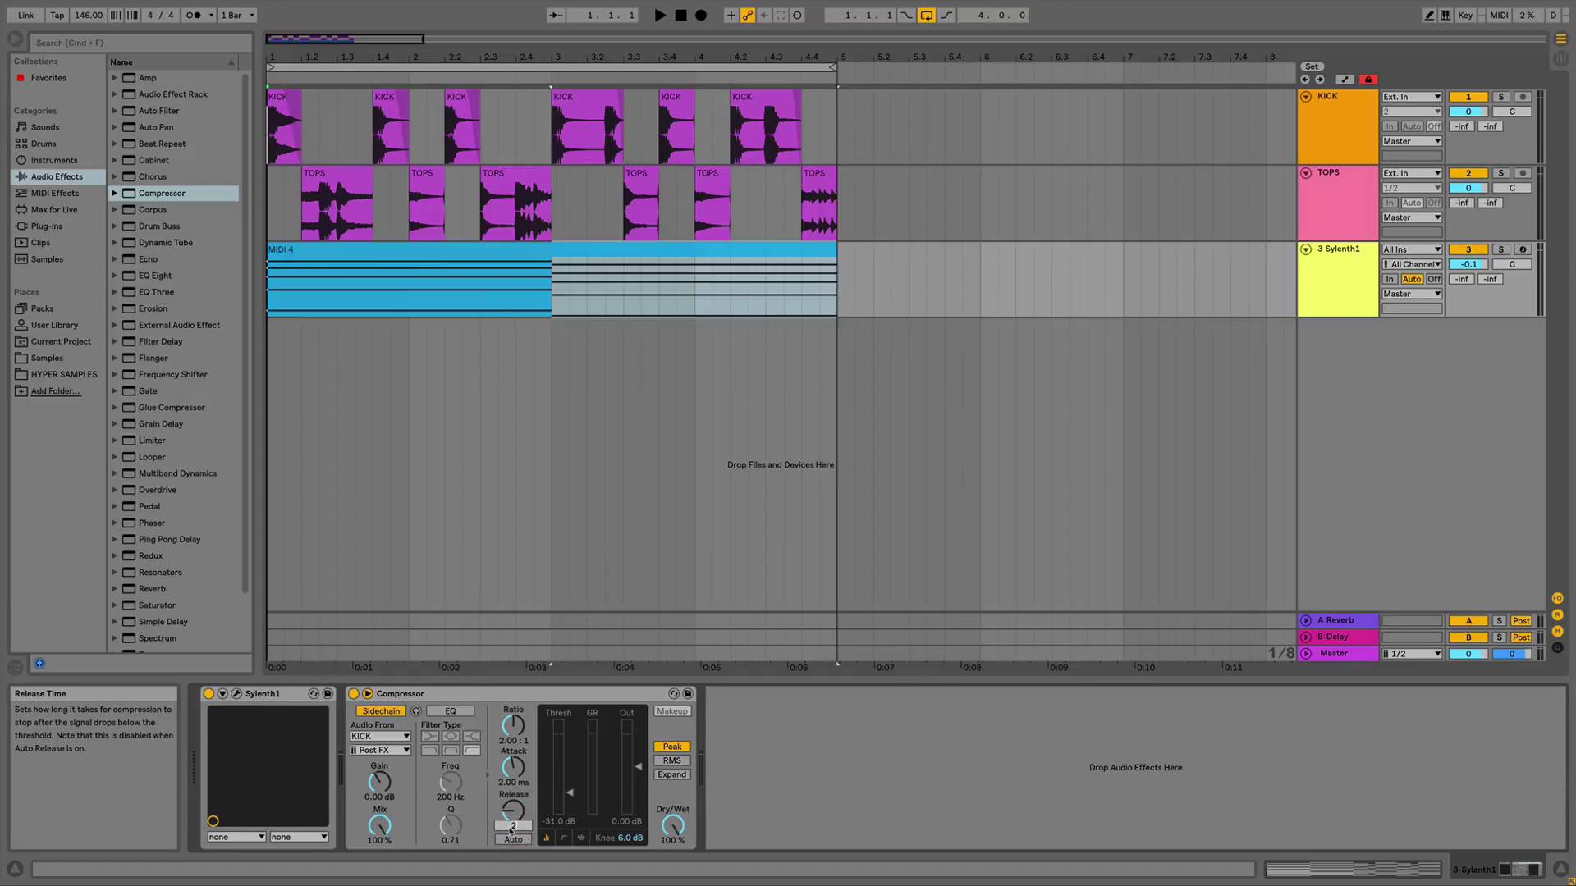
pyautogui.write('05')
pyautogui.press('Return')
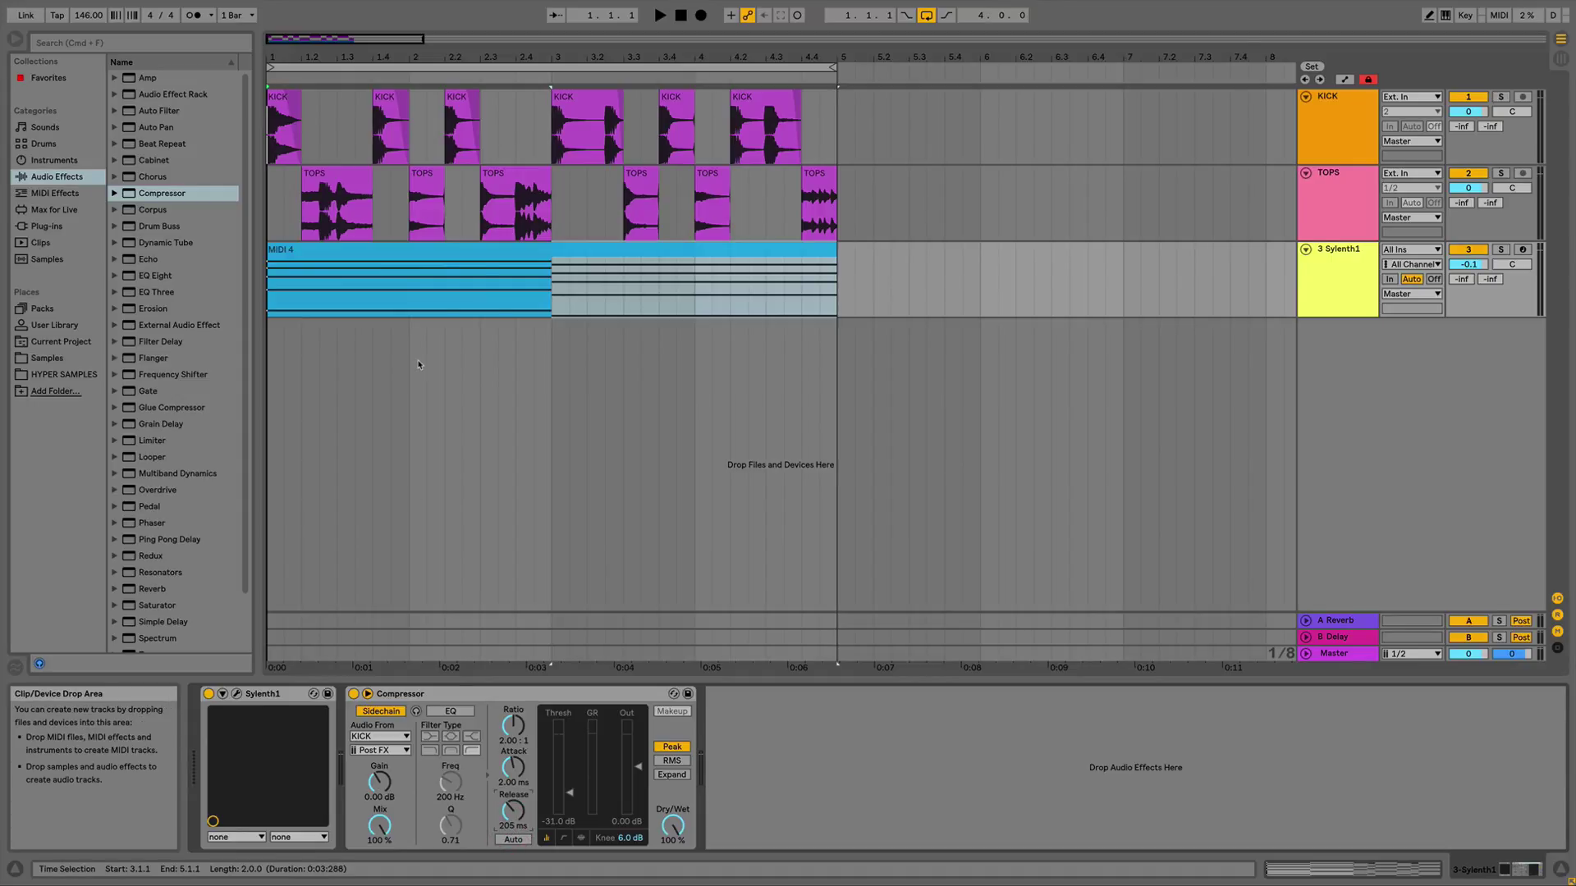
pyautogui.press('space')
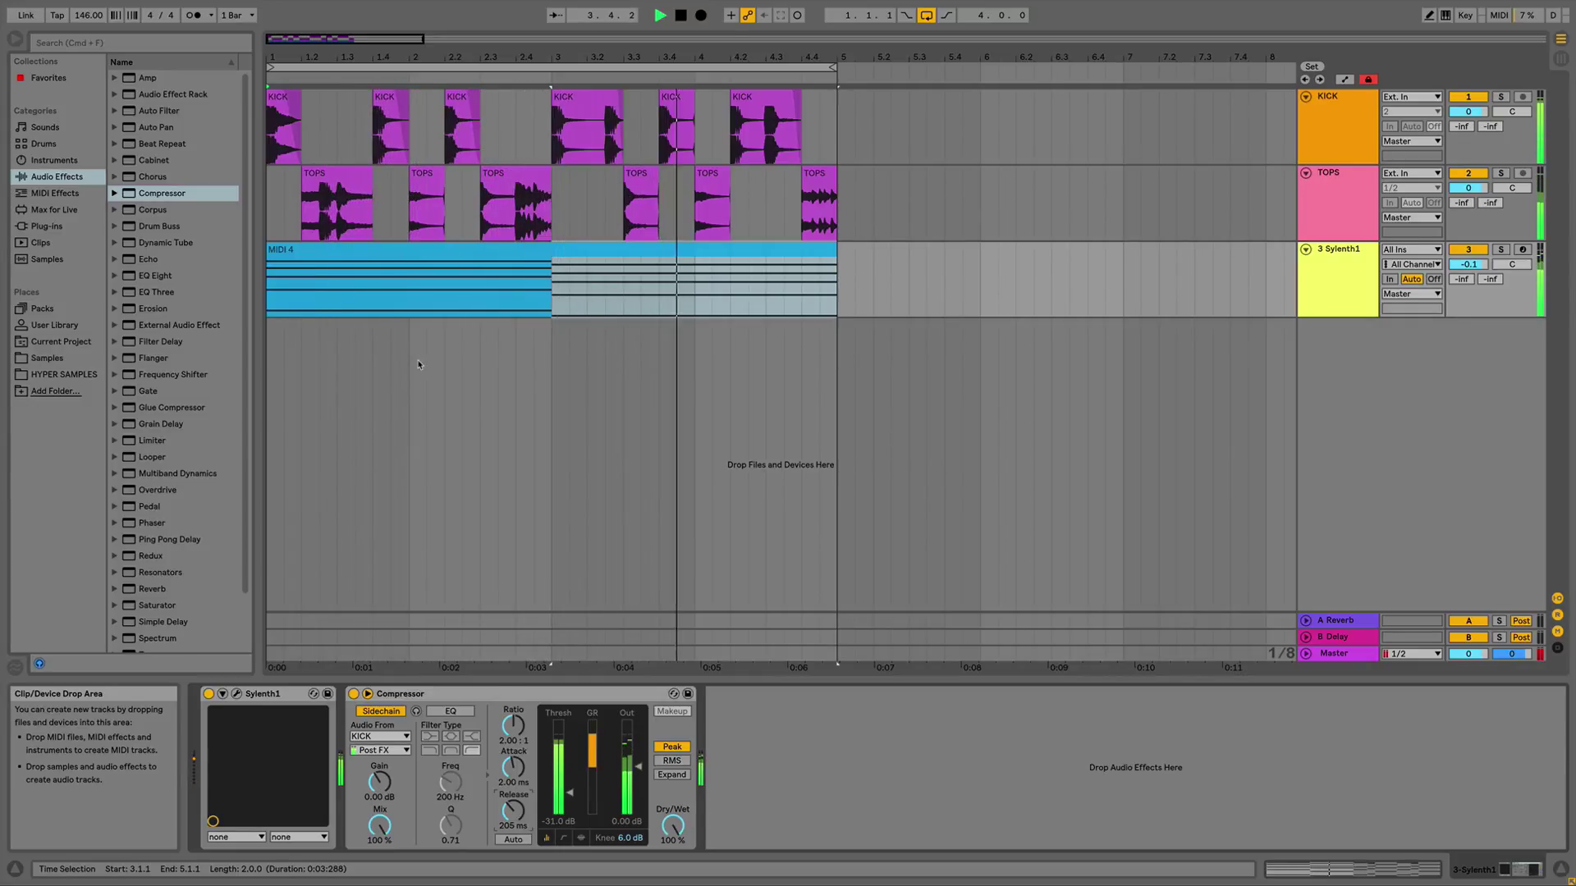
pyautogui.press('space')
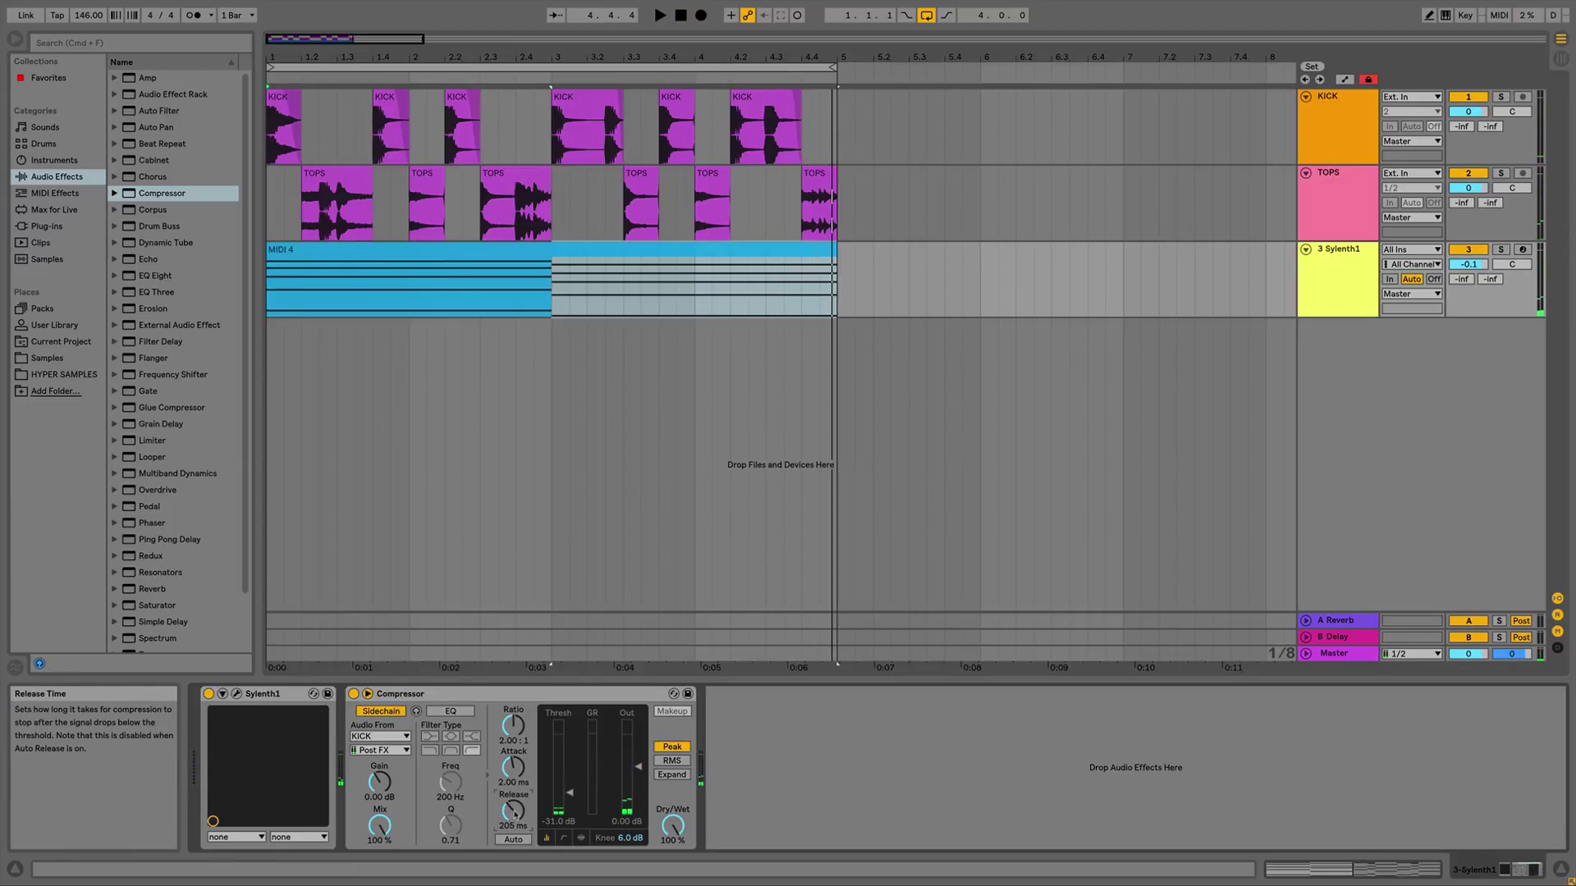
# Audition a much shorter release (63.2 ms), then lengthen it to 1.26 s.
pyautogui.moveTo(513, 813); pyautogui.dragTo(513, 853)
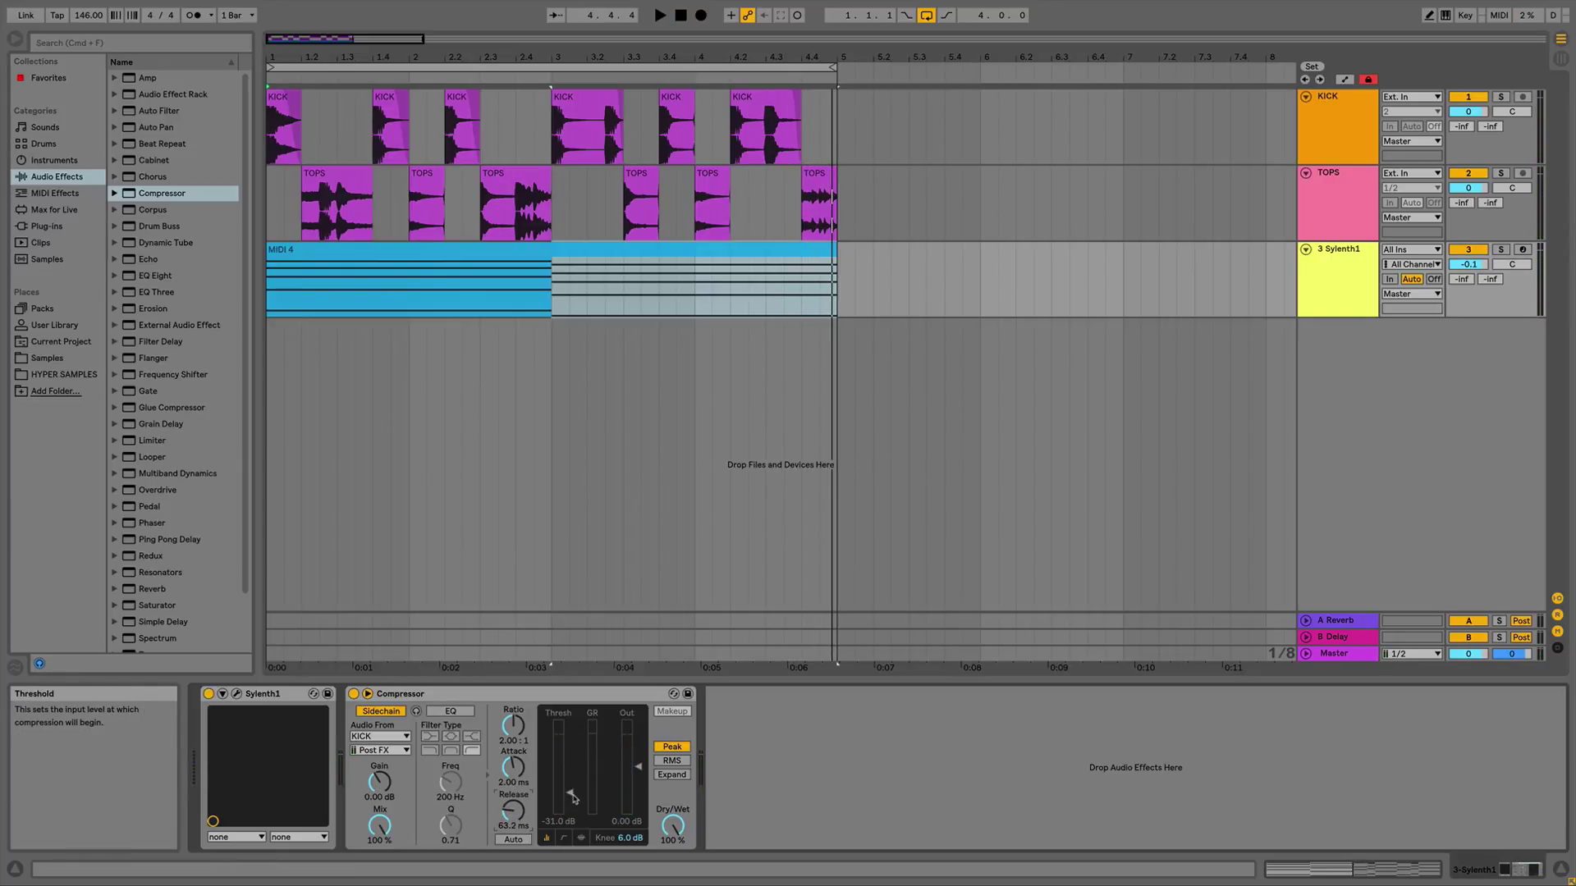
pyautogui.press('space')
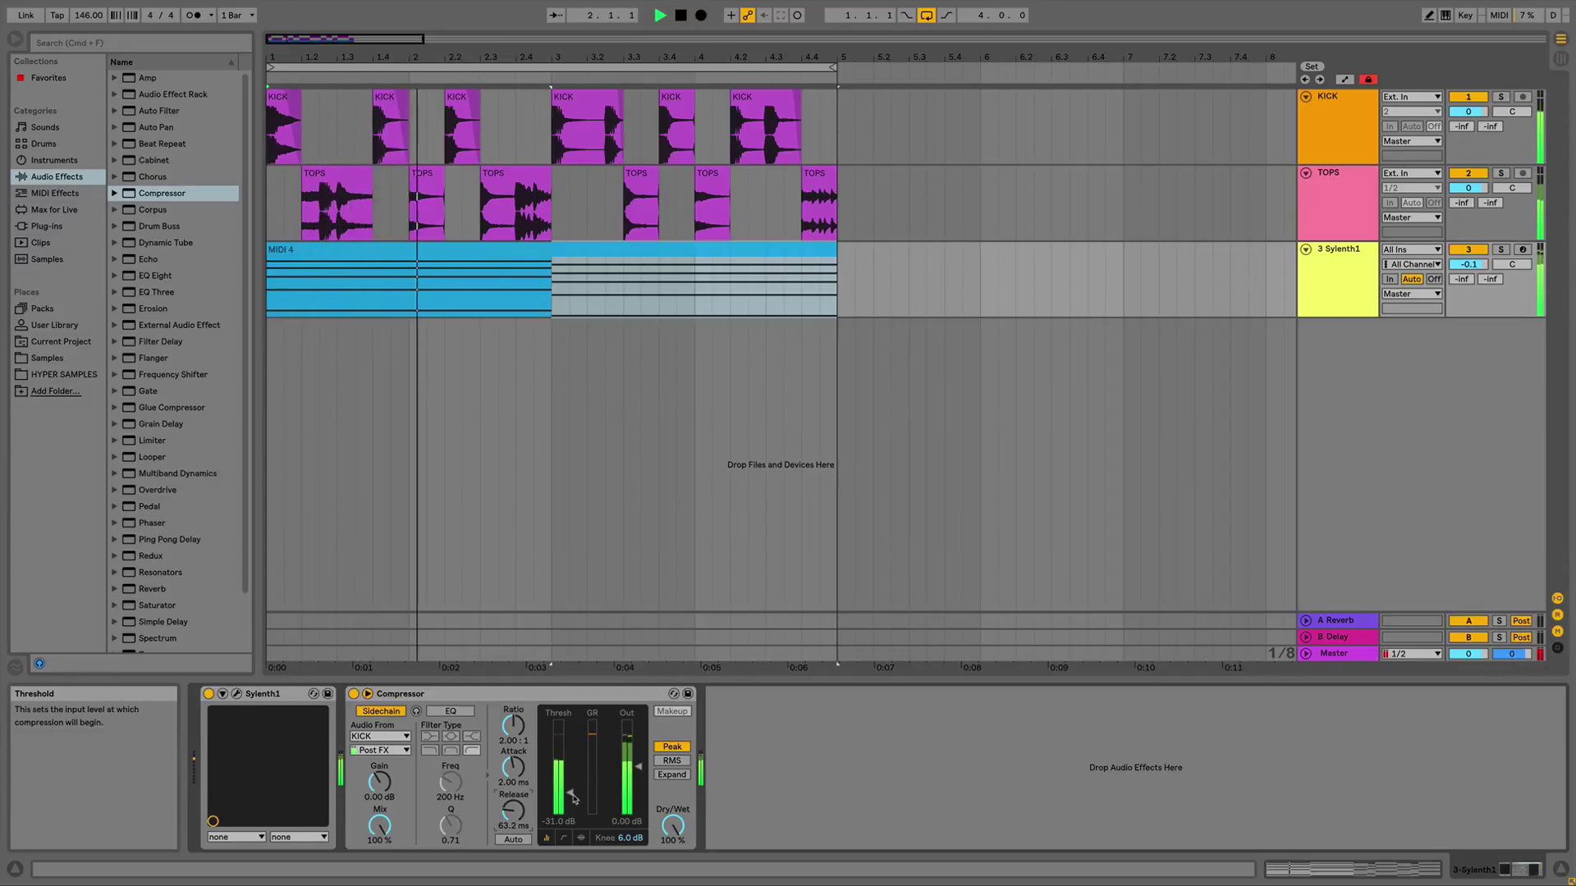
pyautogui.moveTo(515, 814); pyautogui.dragTo(514, 775)
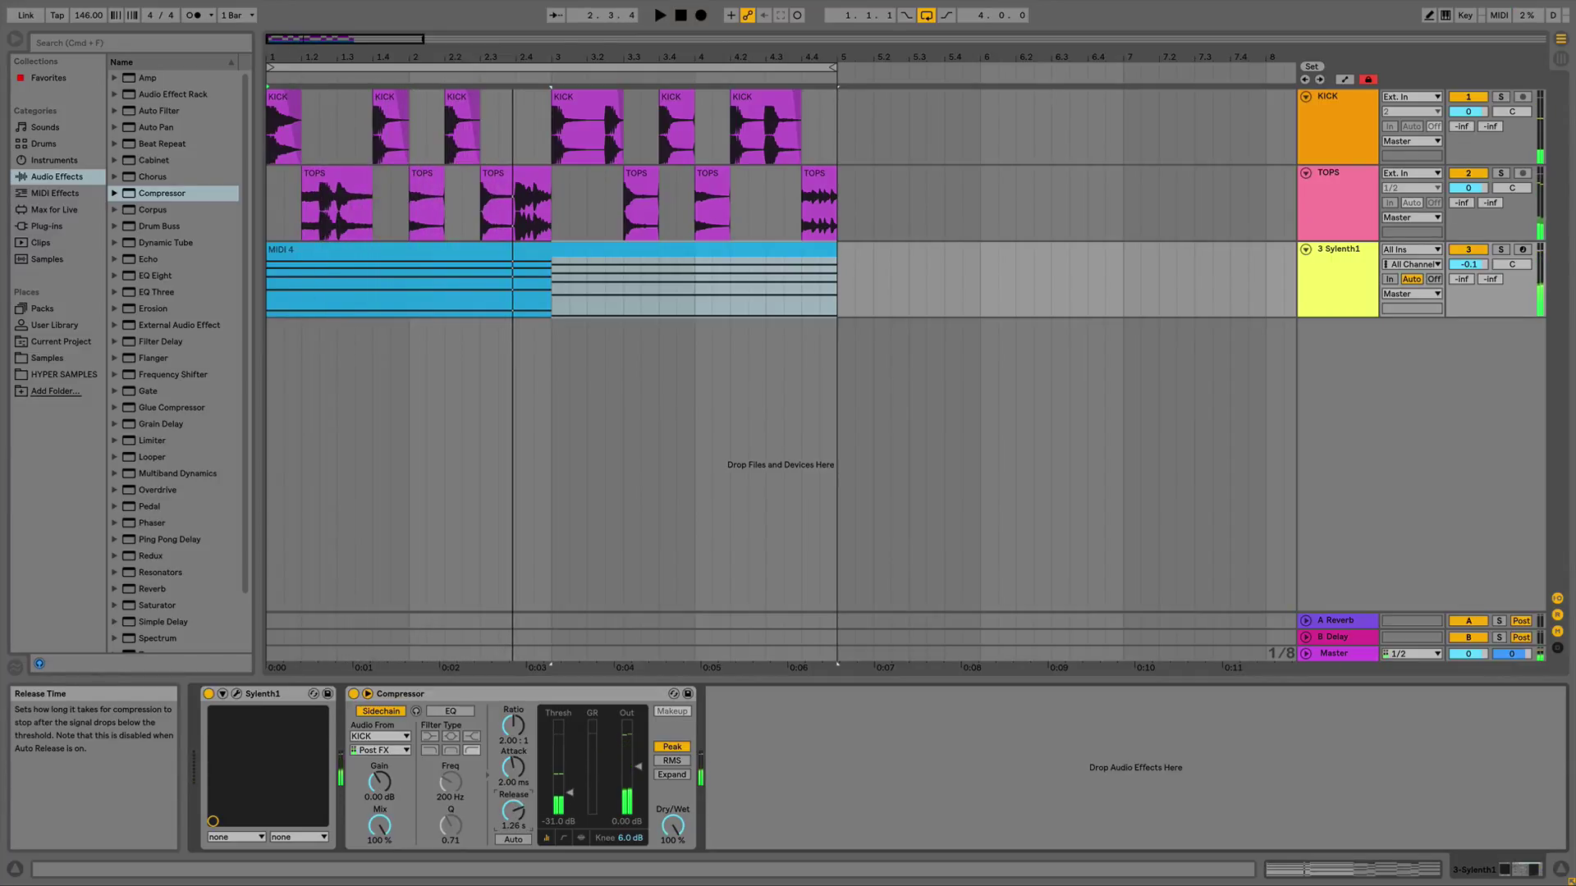
pyautogui.press('space')
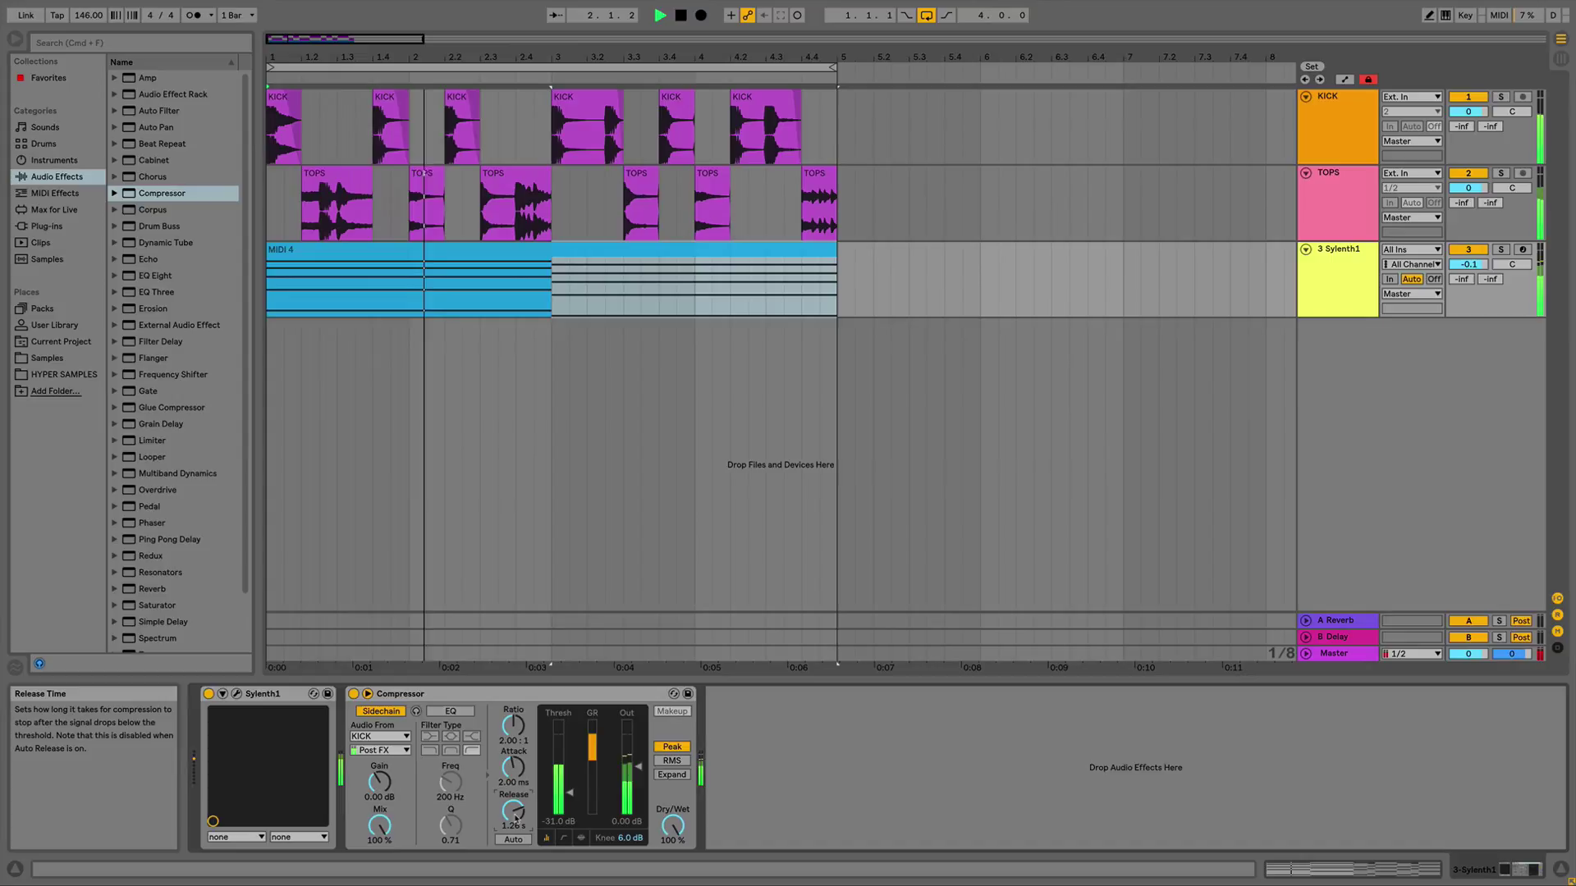
pyautogui.press('space')
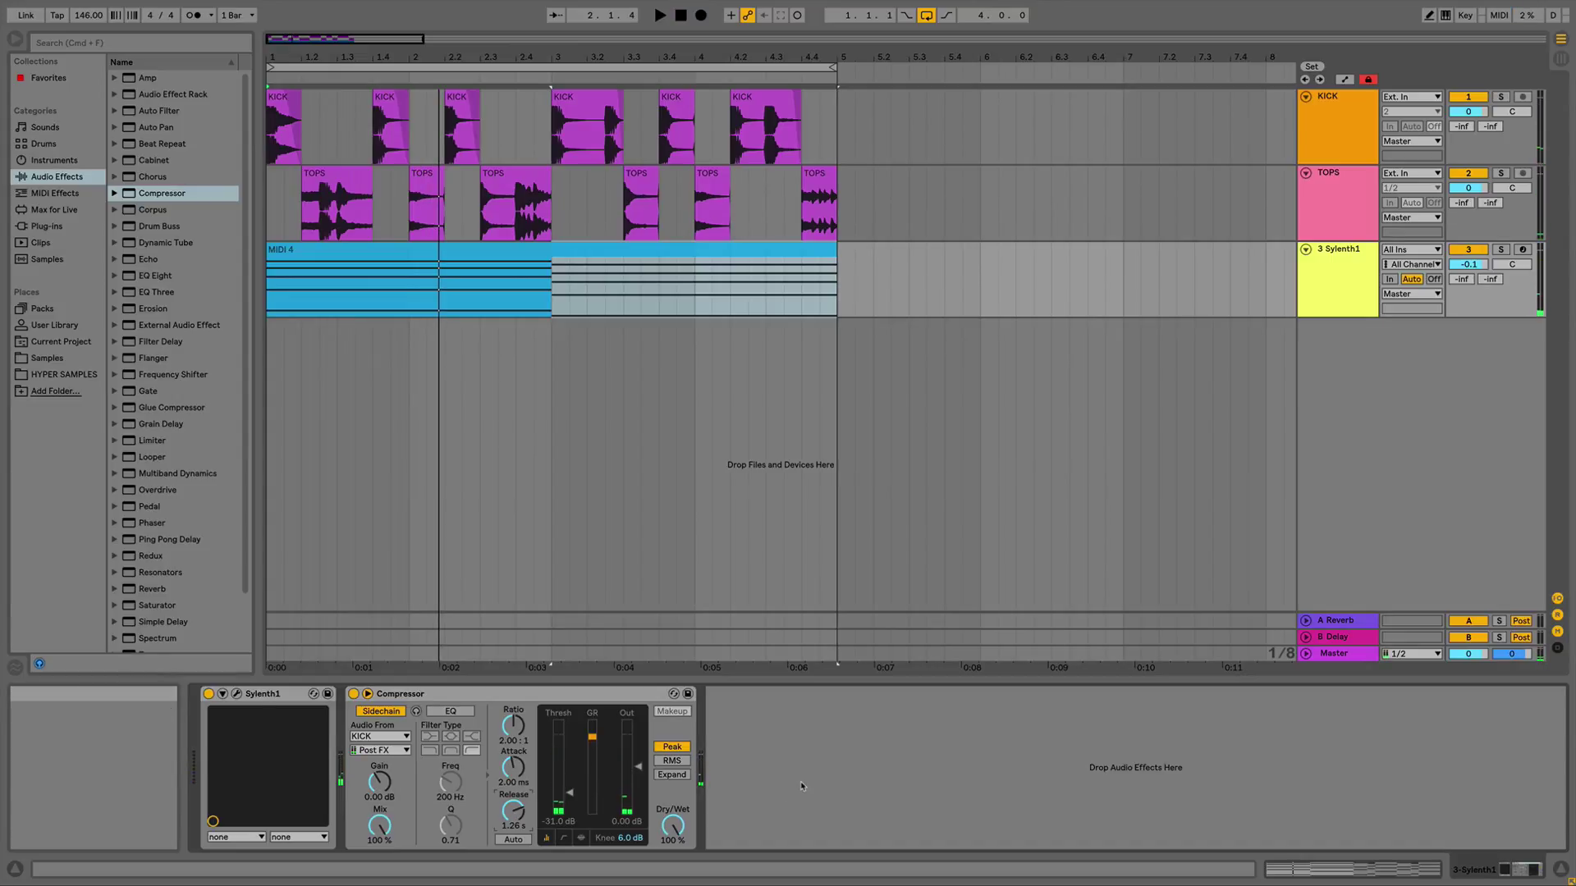